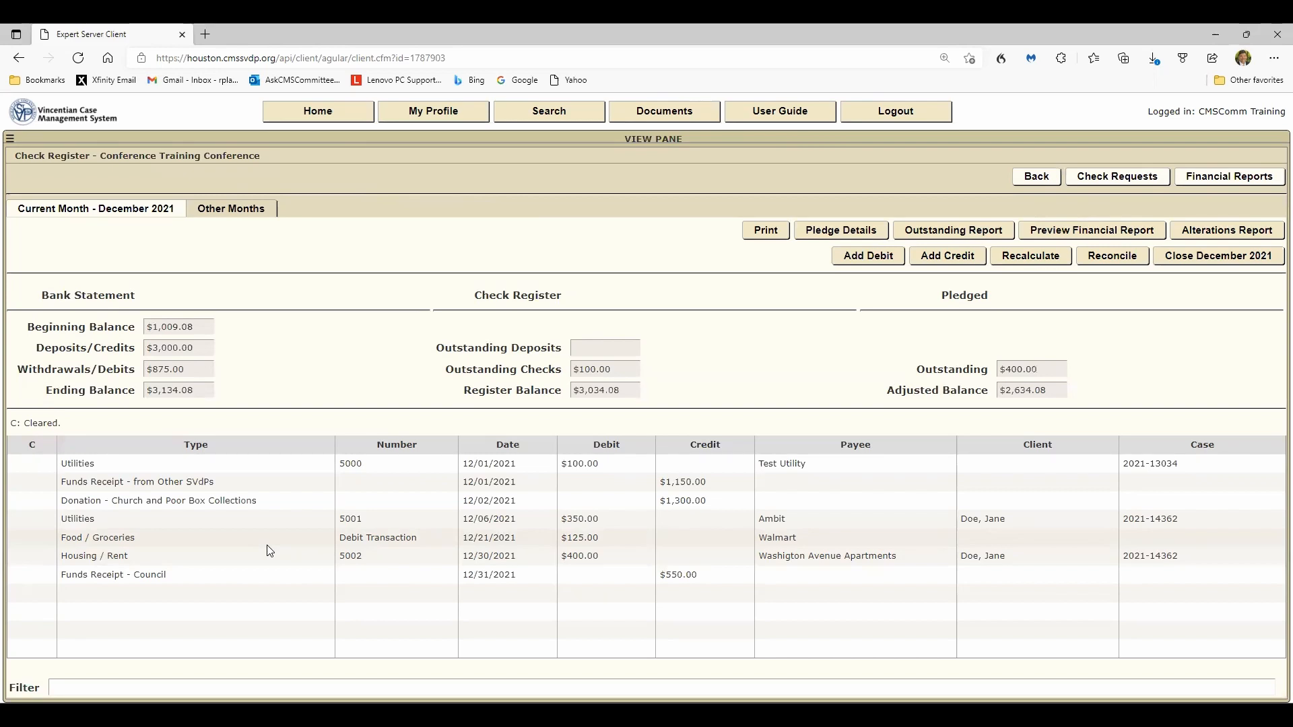
- Open the printable check register report for December 2021 and return to the register
left_click(774, 232)
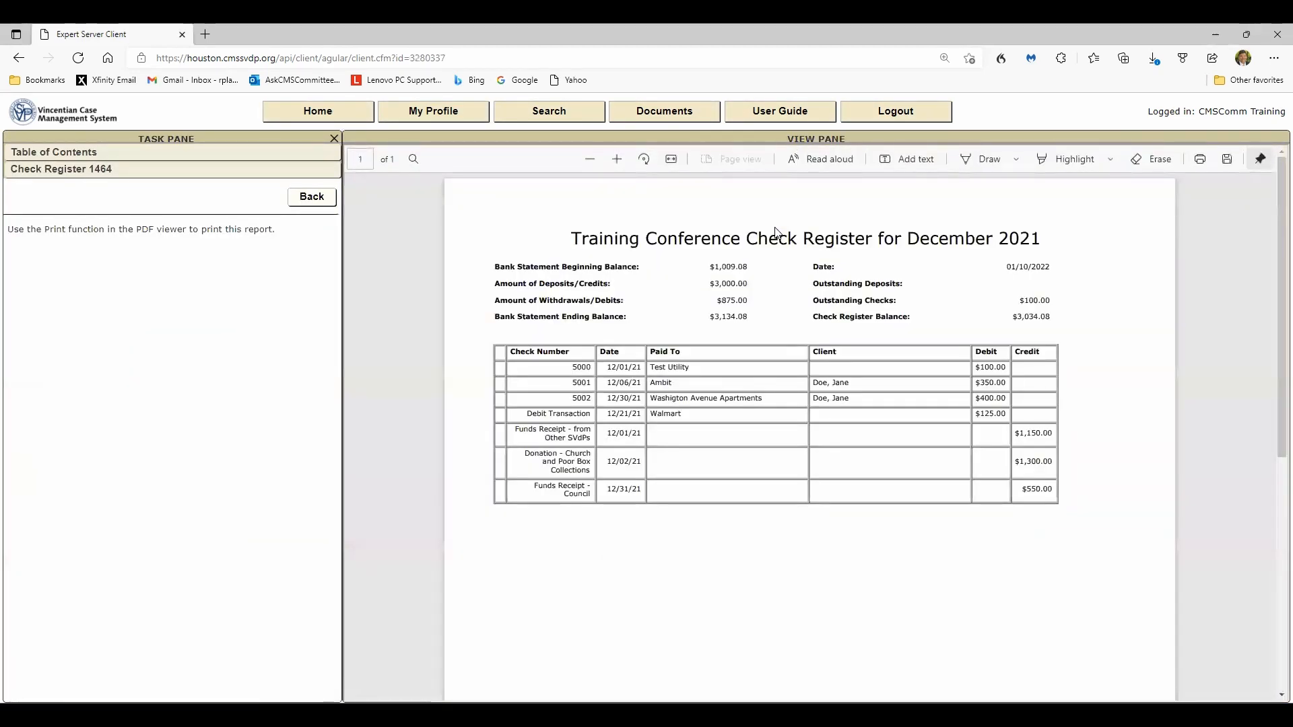
left_click(310, 199)
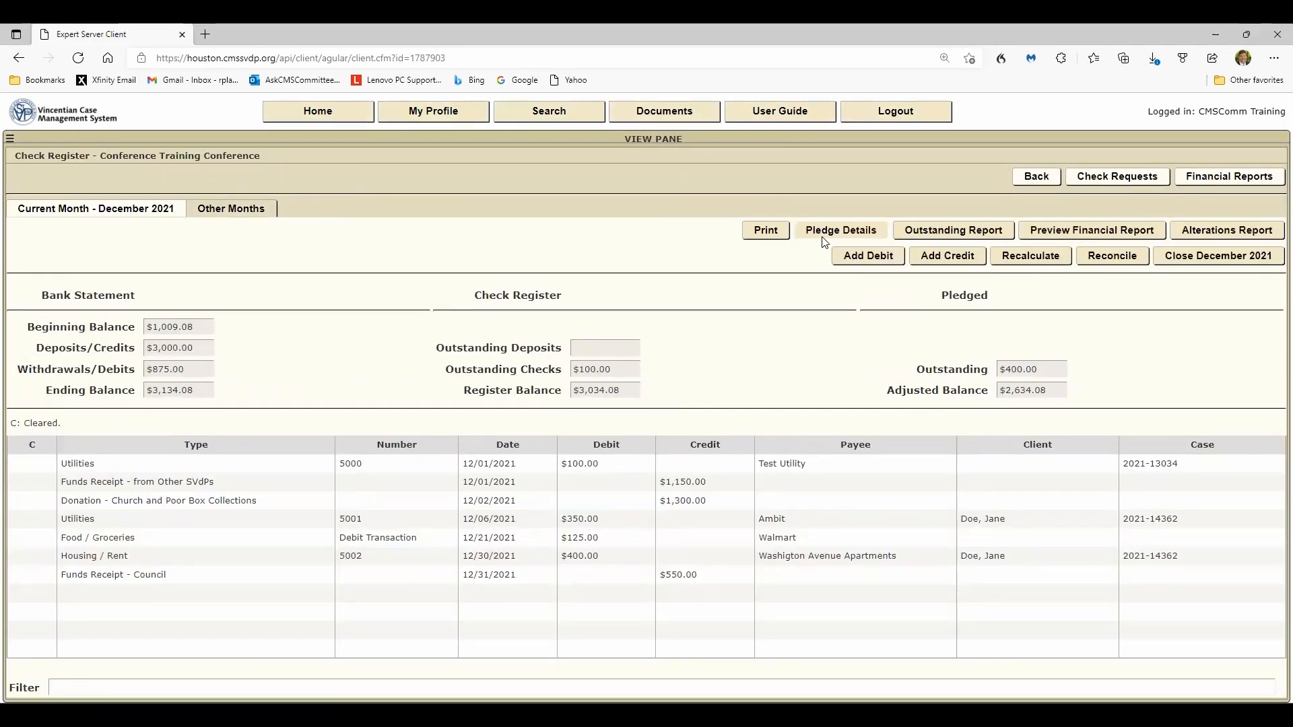
- Review the pledge details of pledged and requested items, then close them
left_click(826, 232)
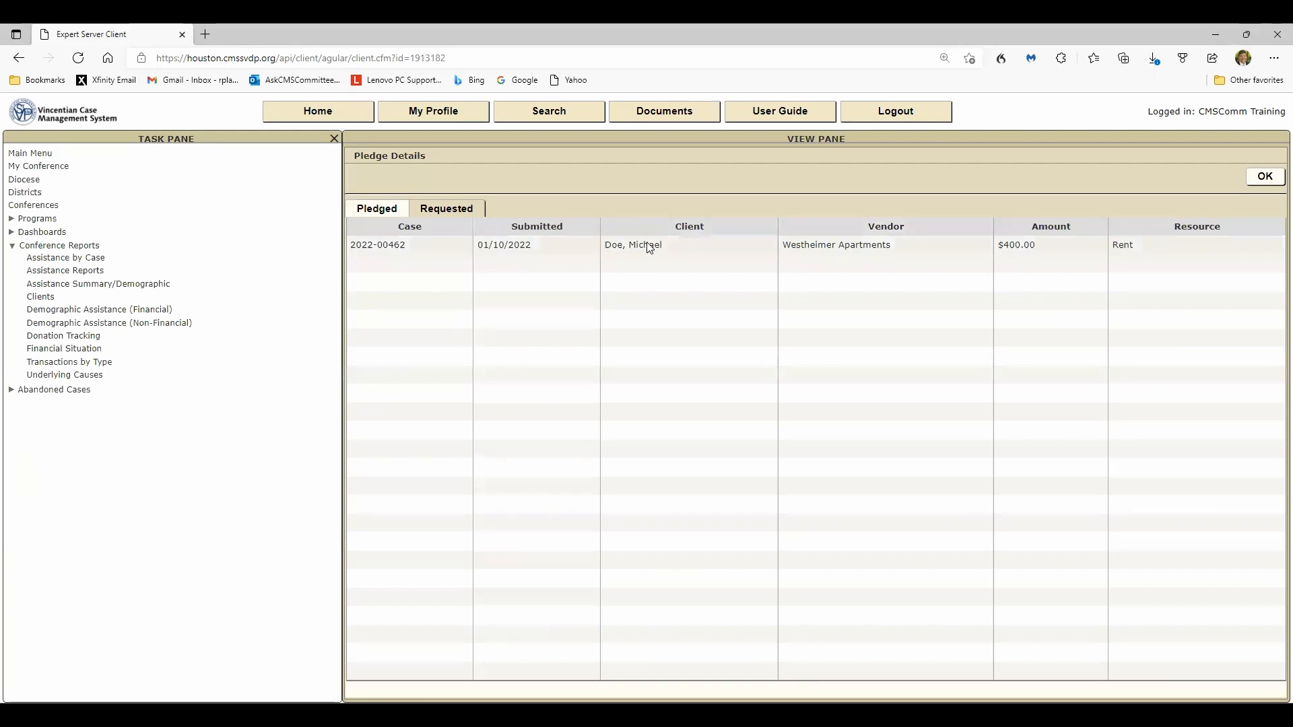
left_click(1264, 178)
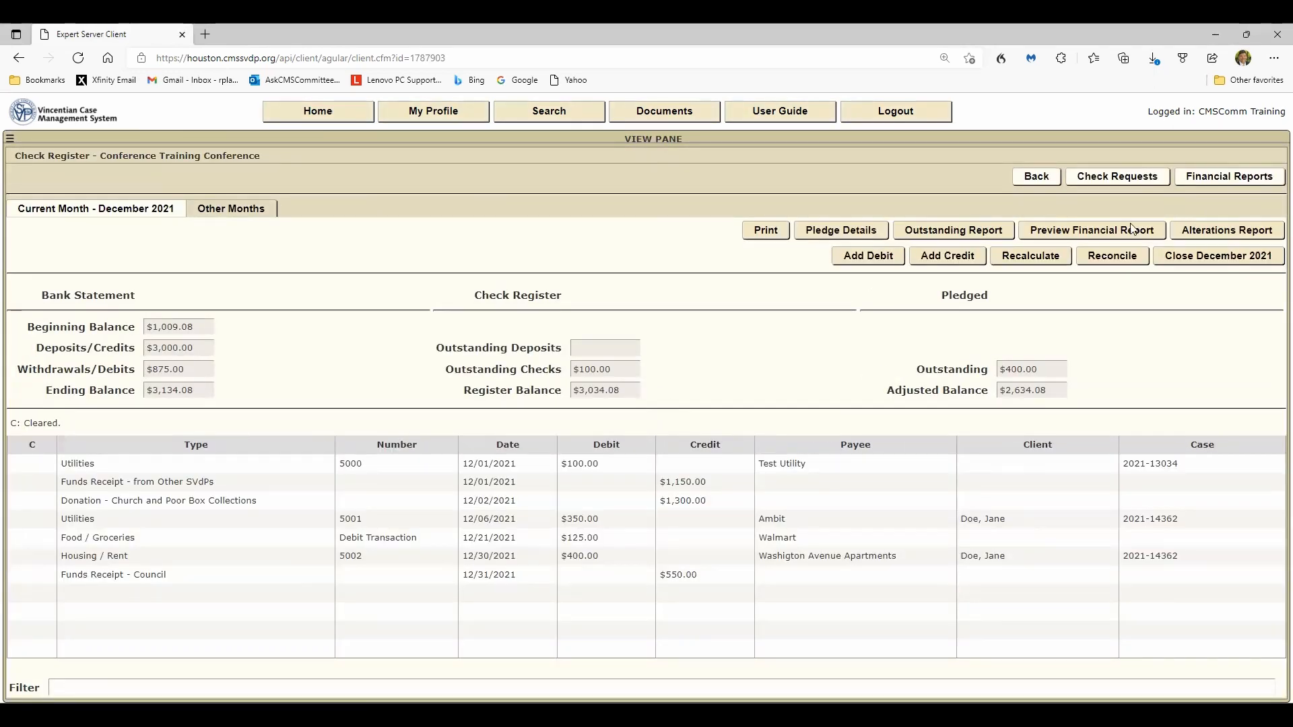
- Open the outstanding transactions report and return to the check register
left_click(940, 233)
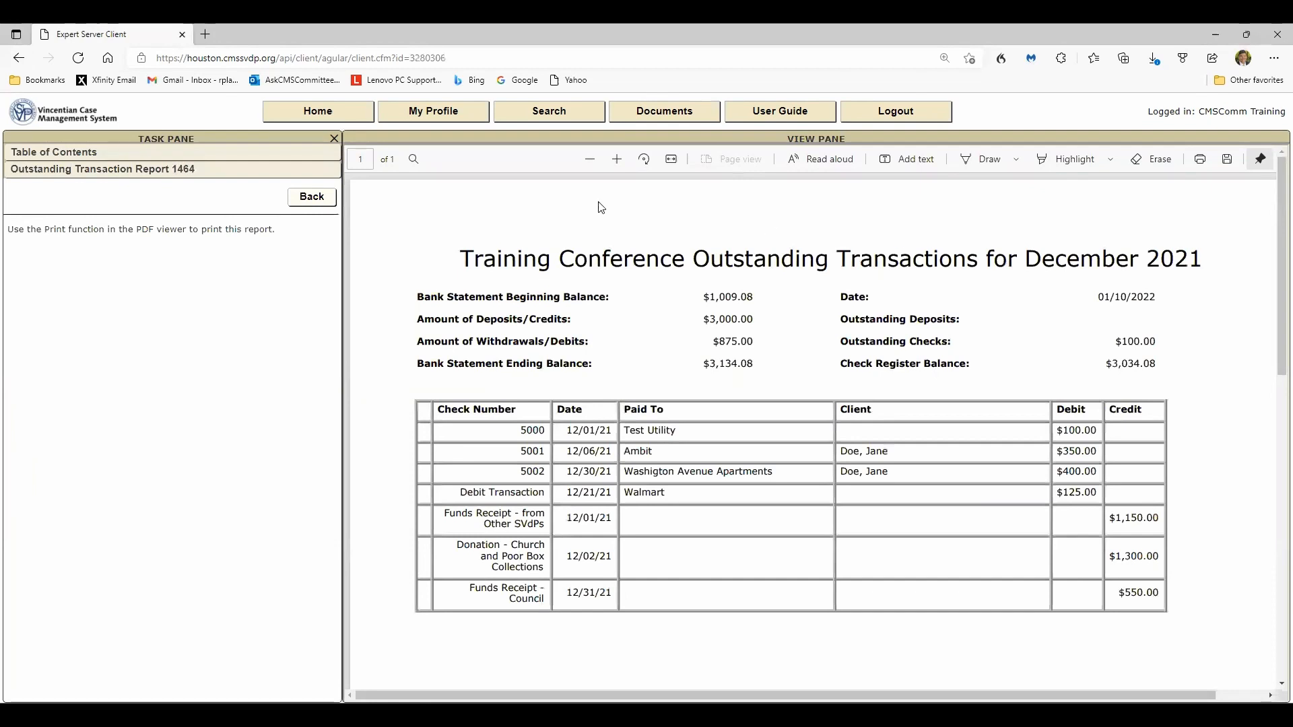
left_click(321, 199)
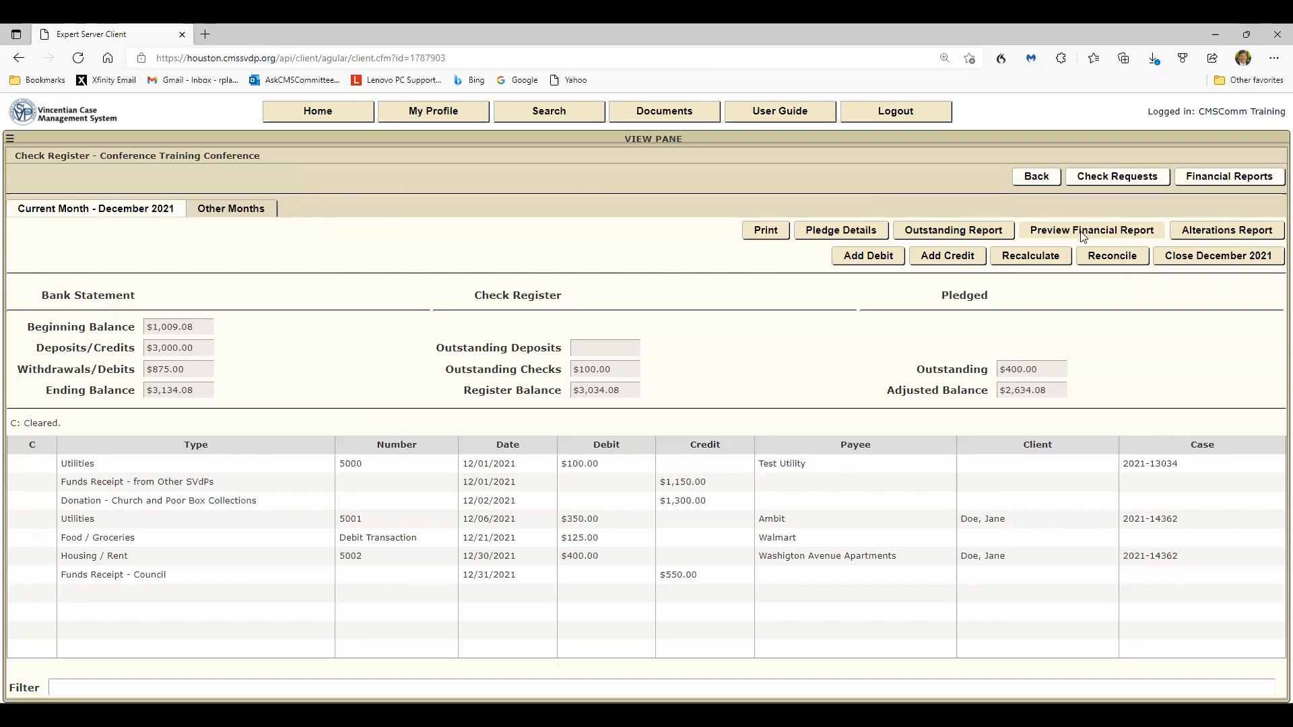
- Preview the monthly financial report, zooming out and scrolling through receipts, expenses and in-kind services, then close it
left_click(1083, 234)
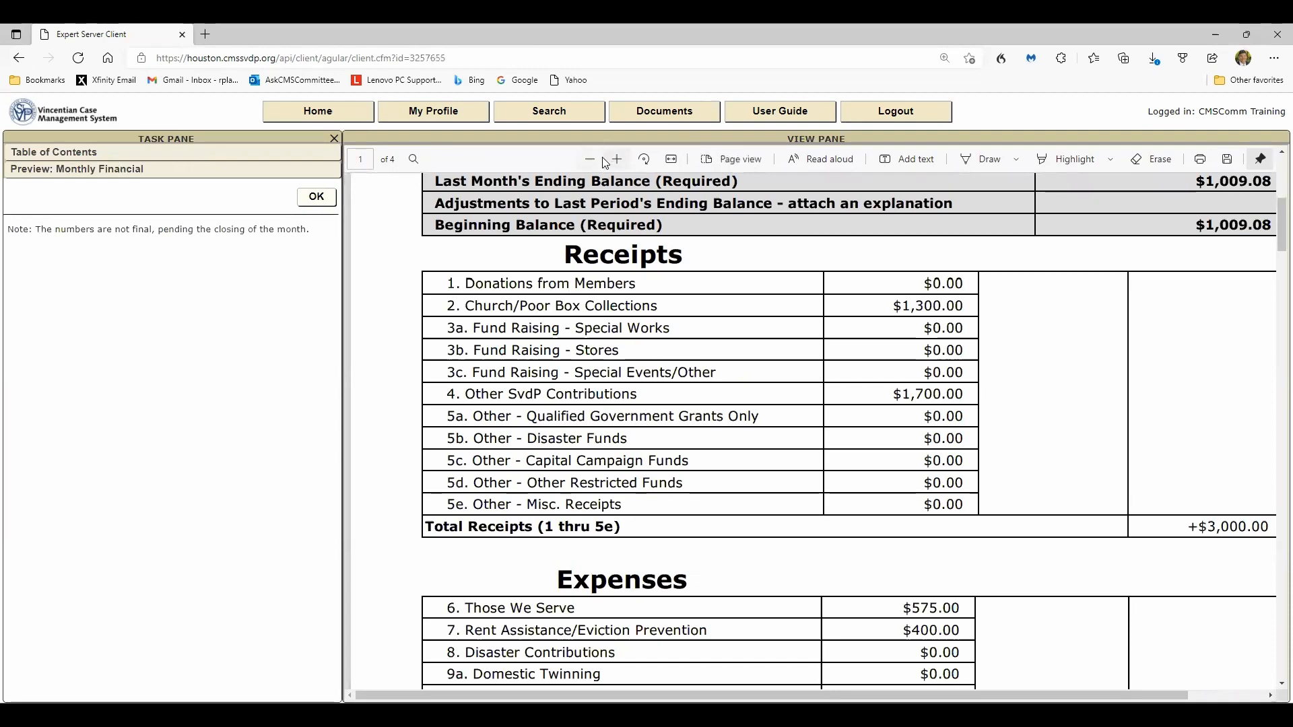
left_click(590, 159)
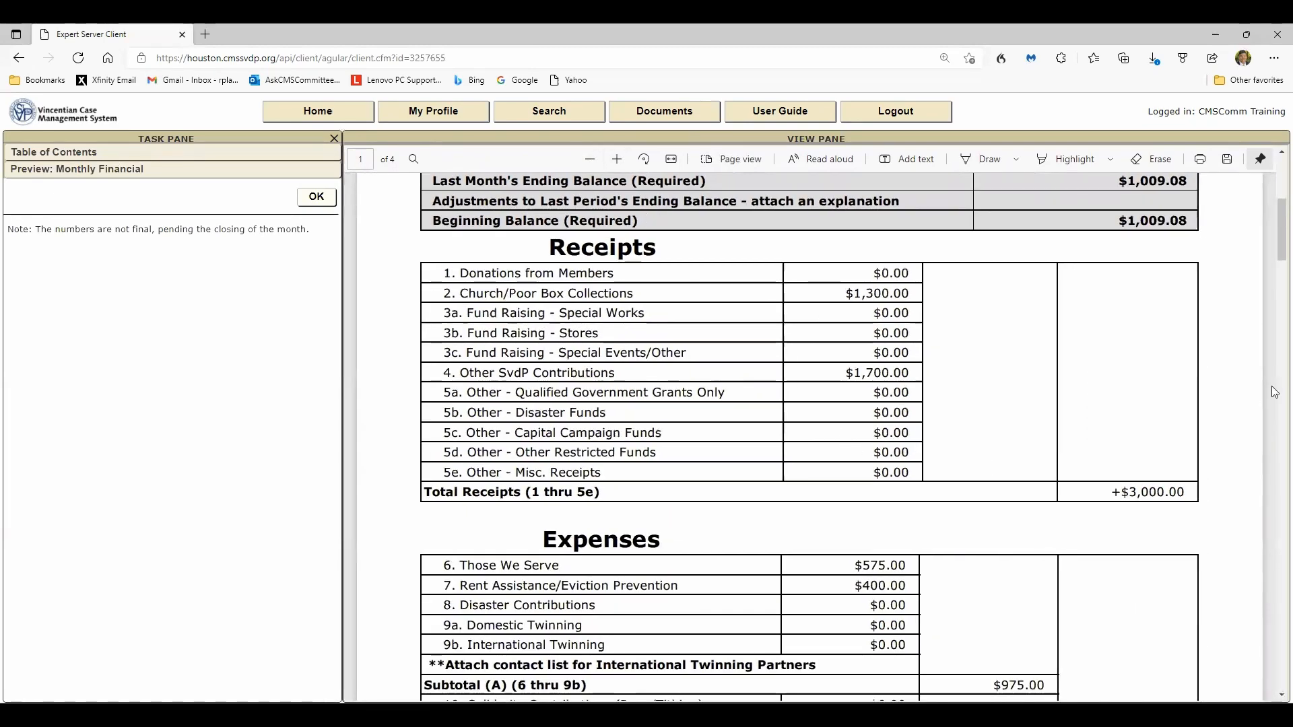
left_click_drag(1276, 236, 1275, 193)
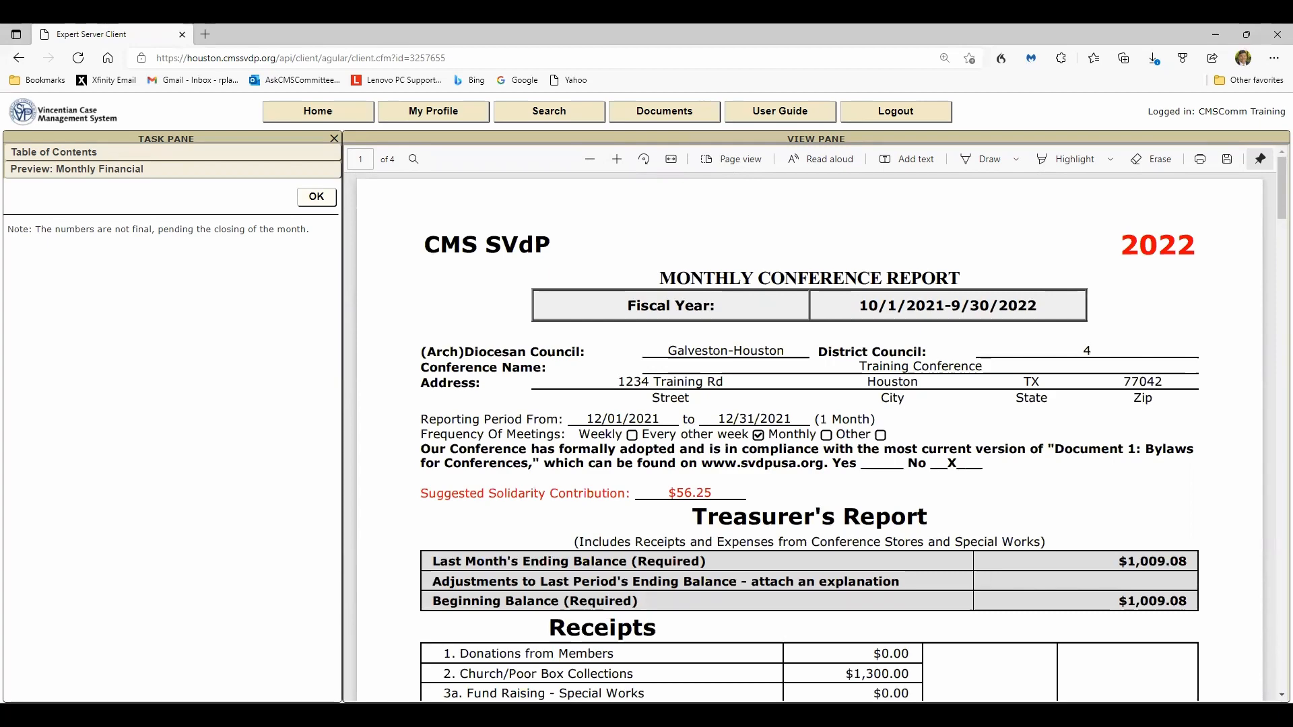
left_click(1282, 695)
scroll(820, 425, "down", 7)
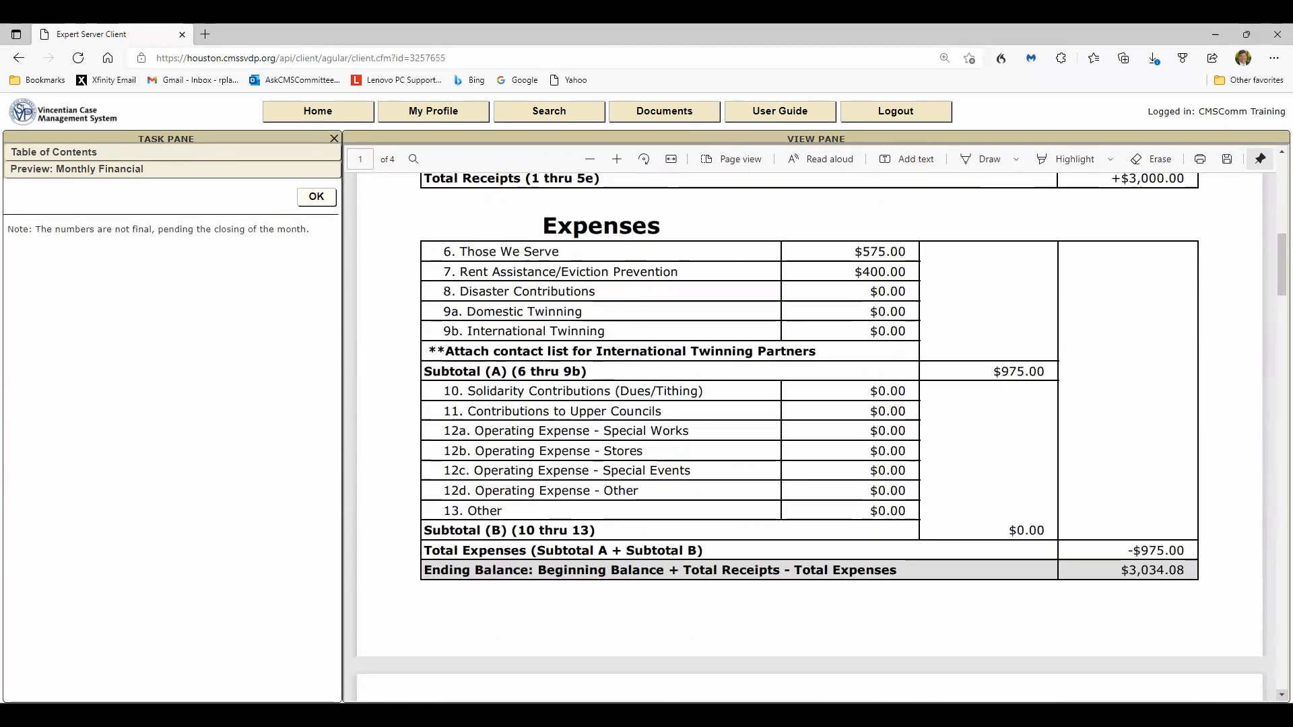
scroll(810, 431, "down", 13)
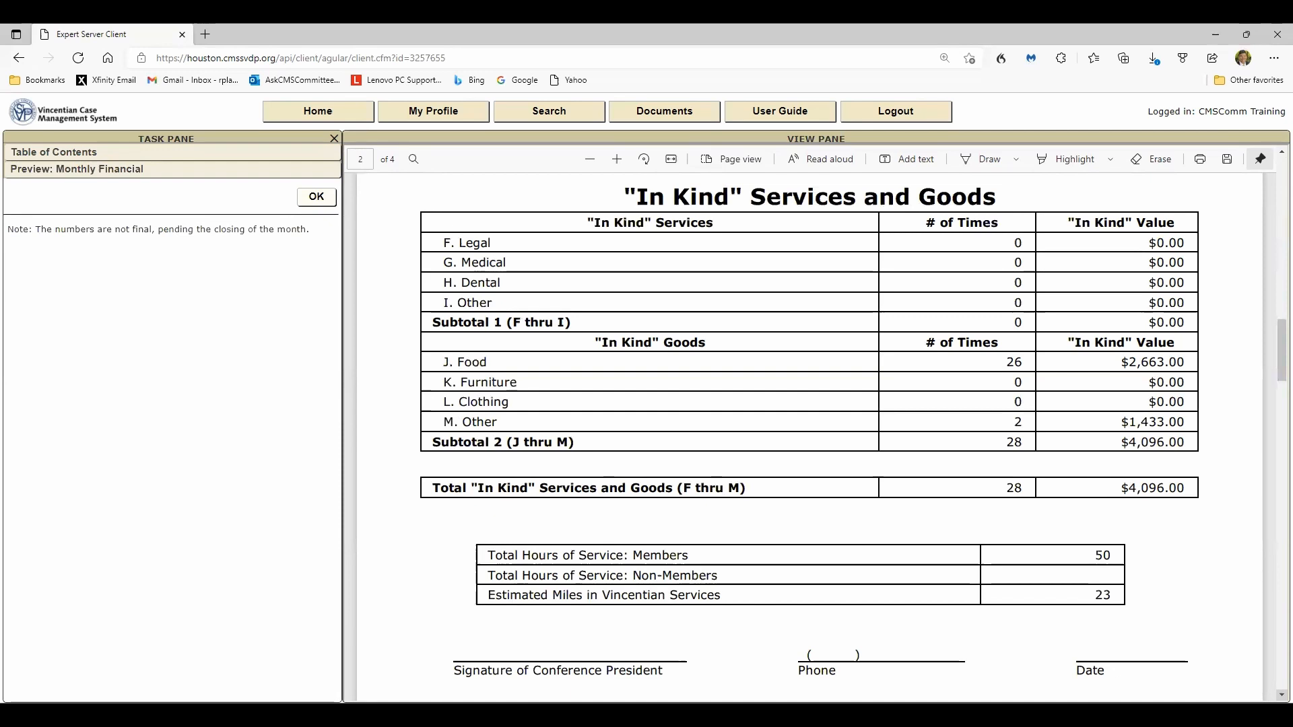
left_click(313, 196)
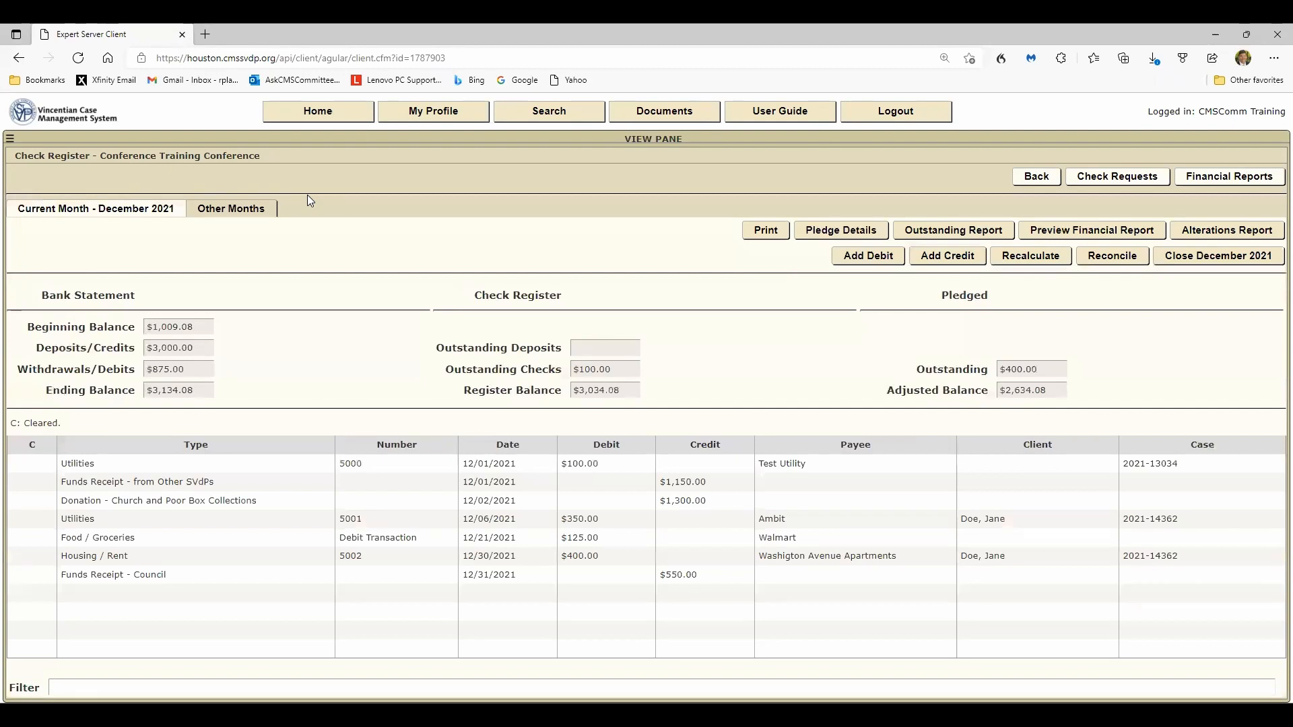
- Review the Add Debit form and its list of expense types, then cancel without saving
left_click(880, 256)
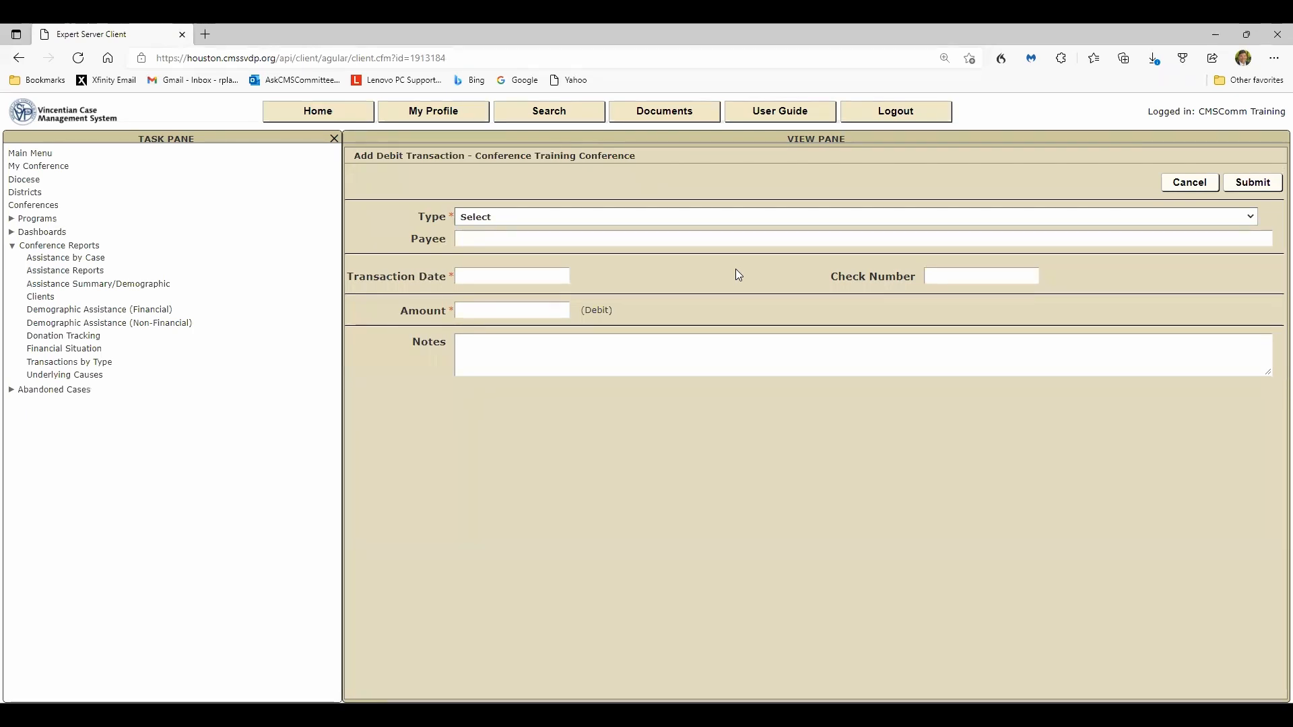
left_click(1252, 222)
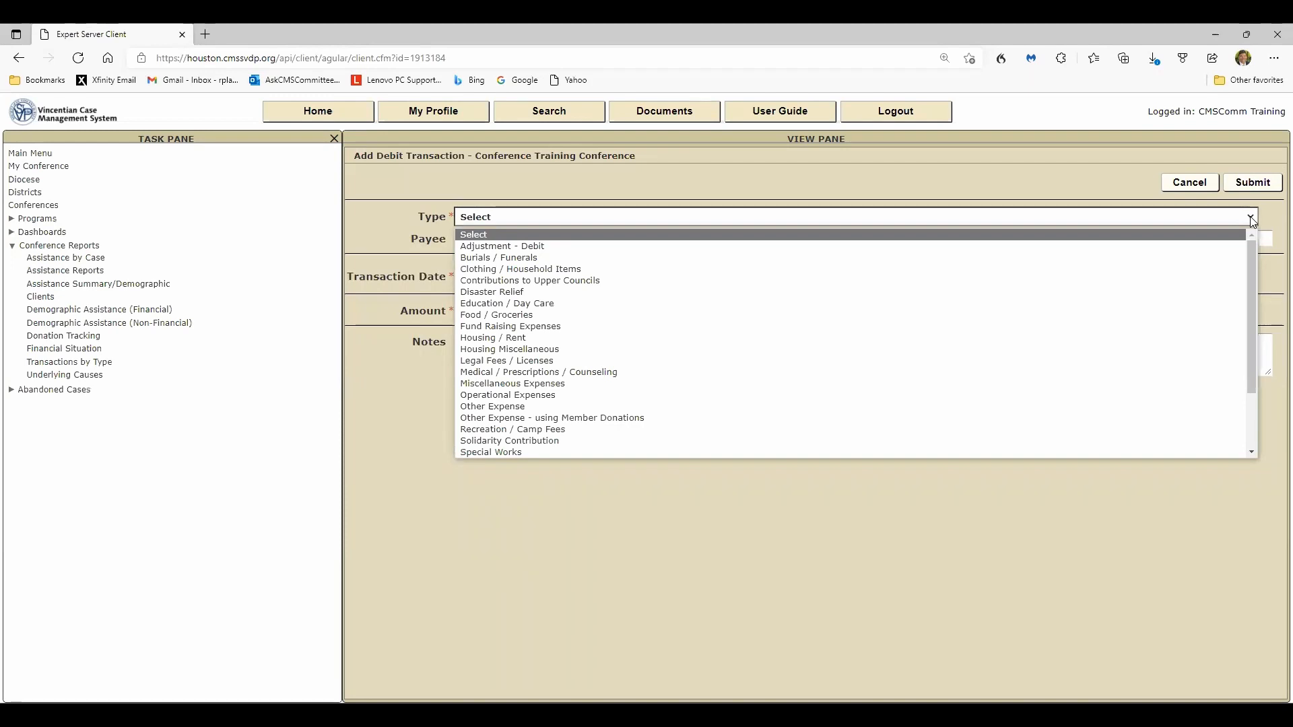
left_click(1252, 223)
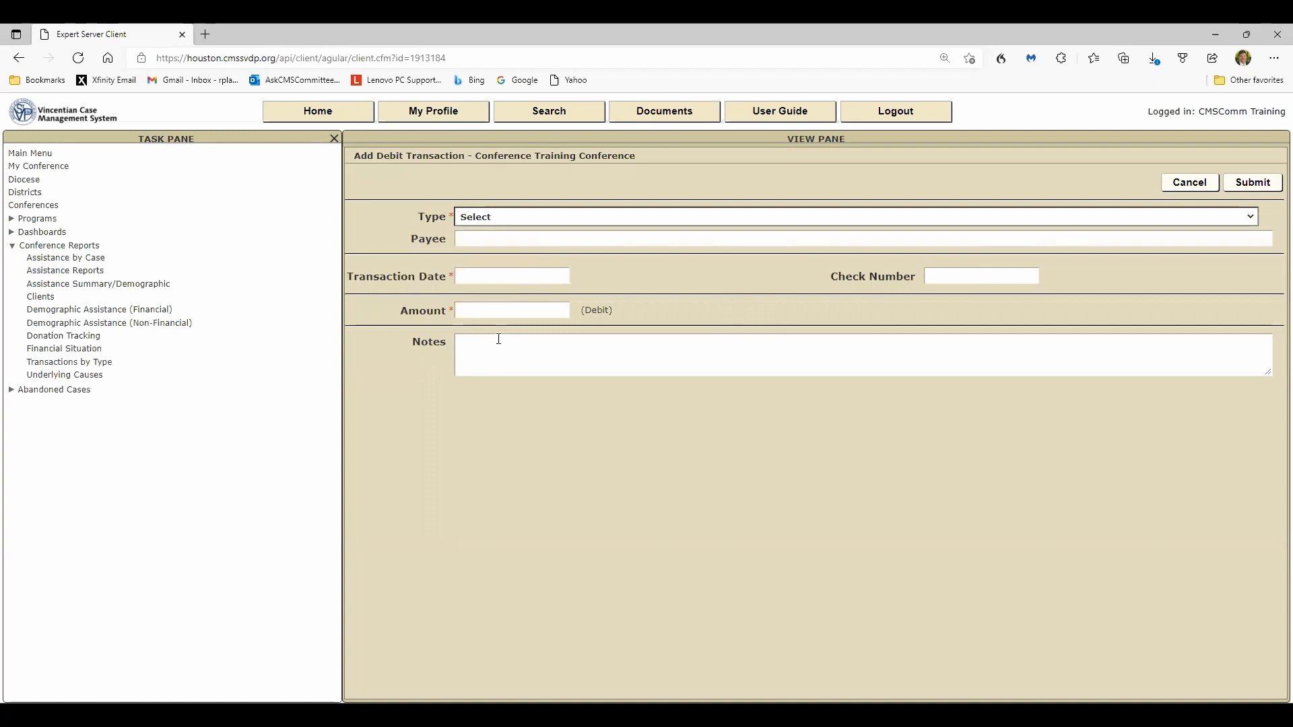
left_click(1180, 186)
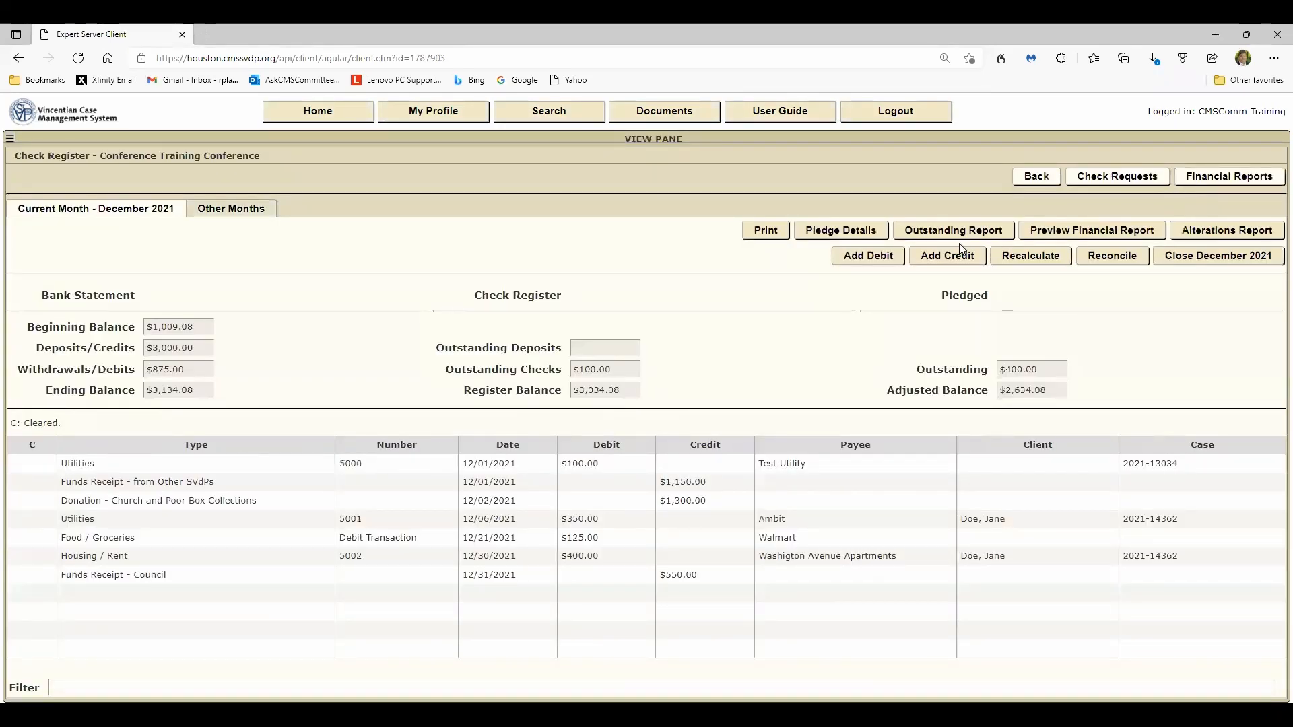
- Review the Add Credit form and its list of credit types, then cancel without saving
left_click(956, 255)
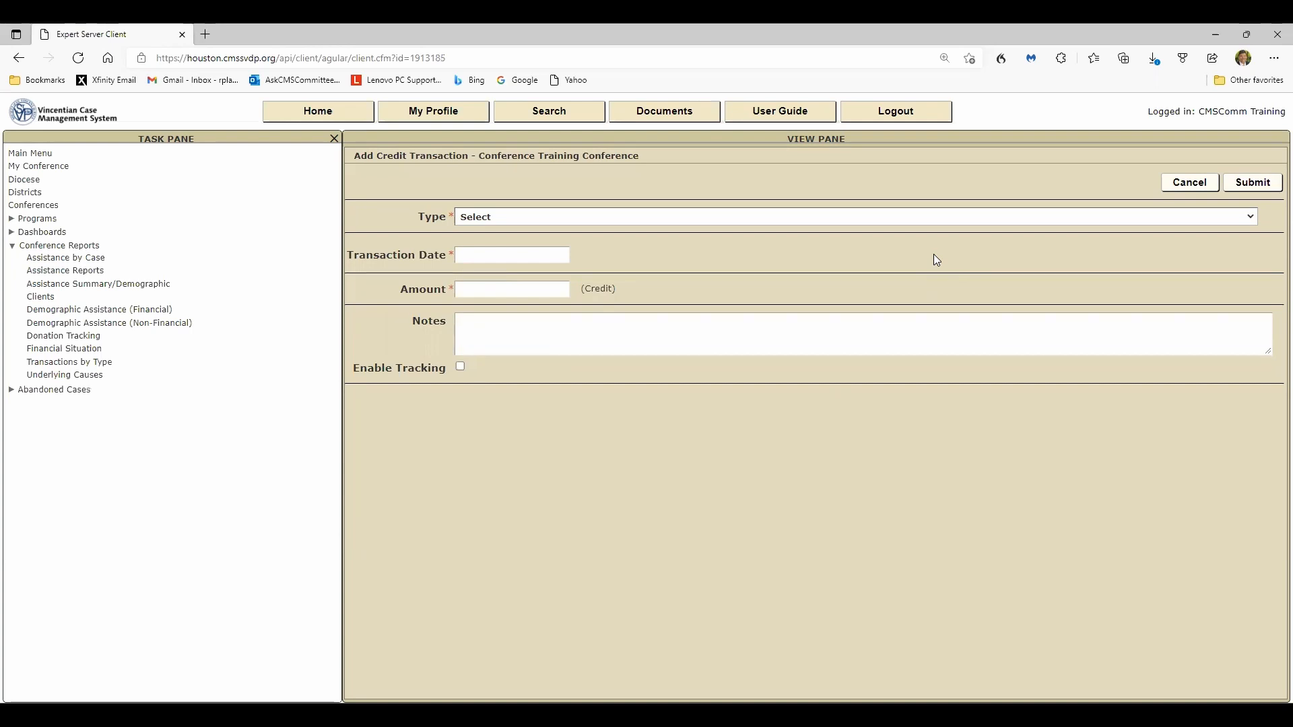
left_click(1250, 219)
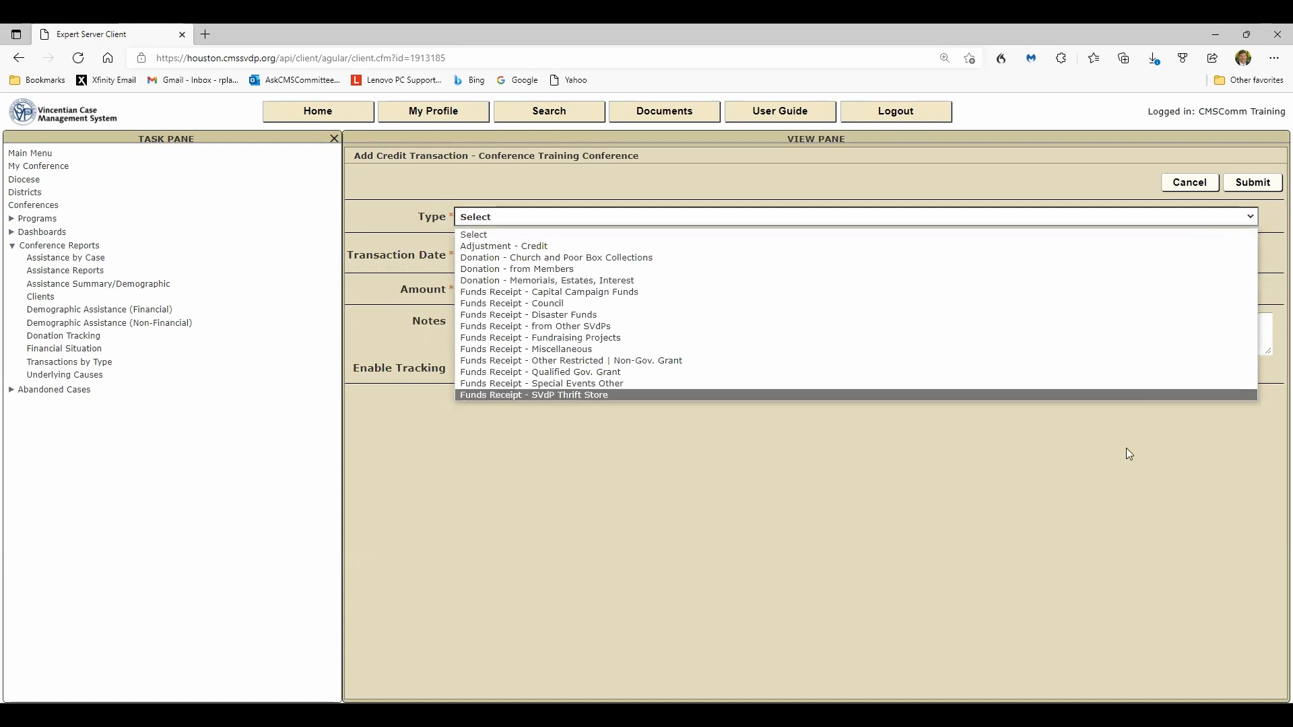
left_click(1104, 484)
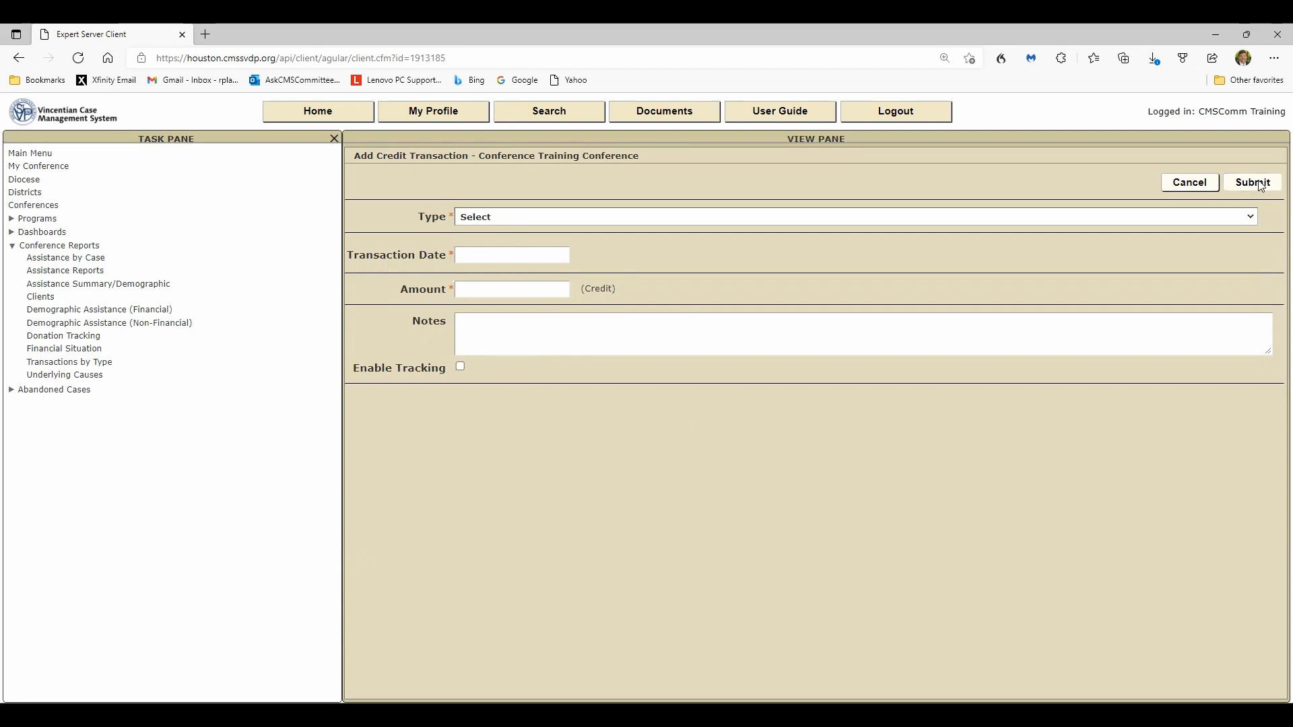
left_click(1190, 182)
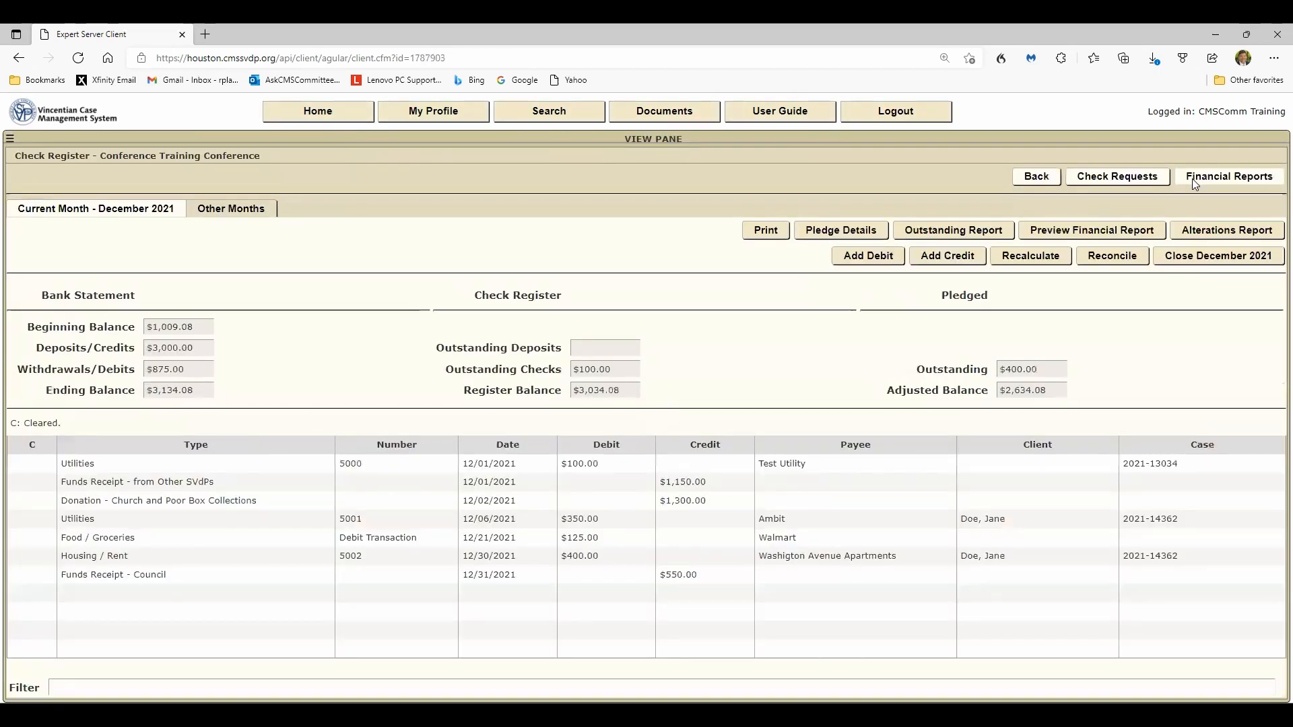
- Recalculate the check register balances and preview the reconciliation list before going back
left_click(1030, 256)
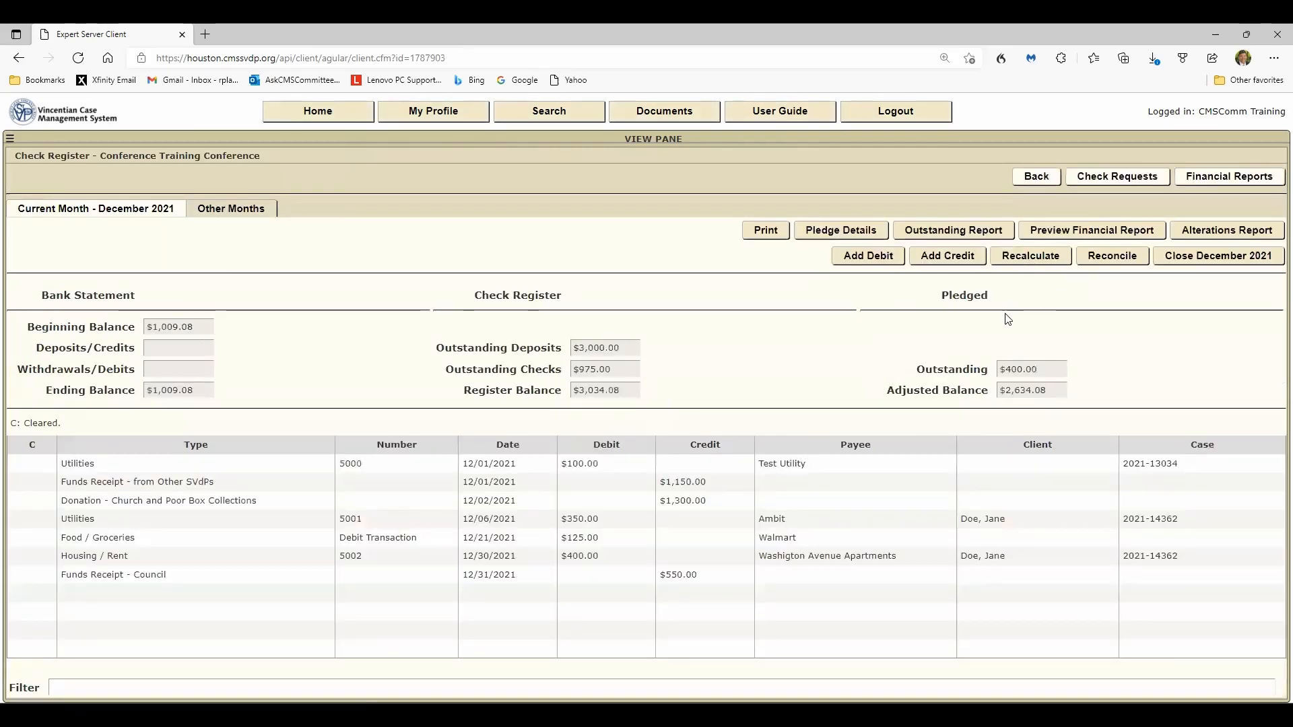
left_click(1112, 256)
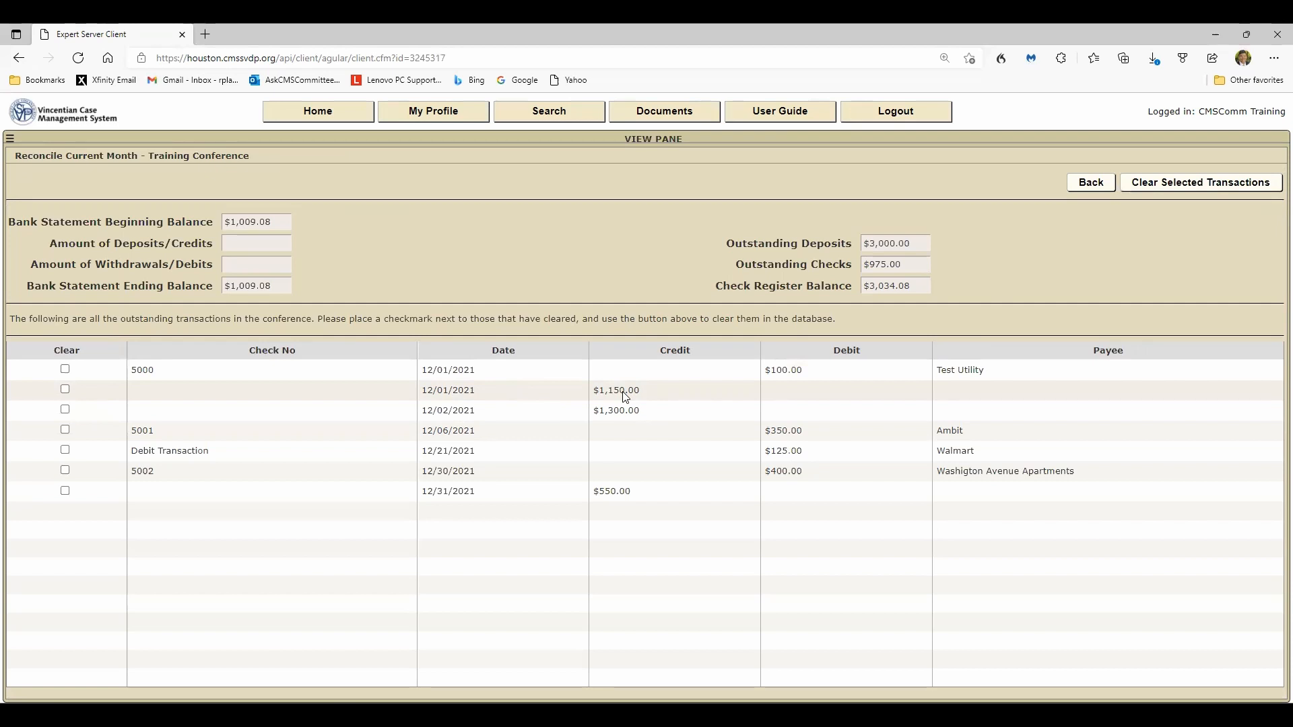
left_click(1081, 187)
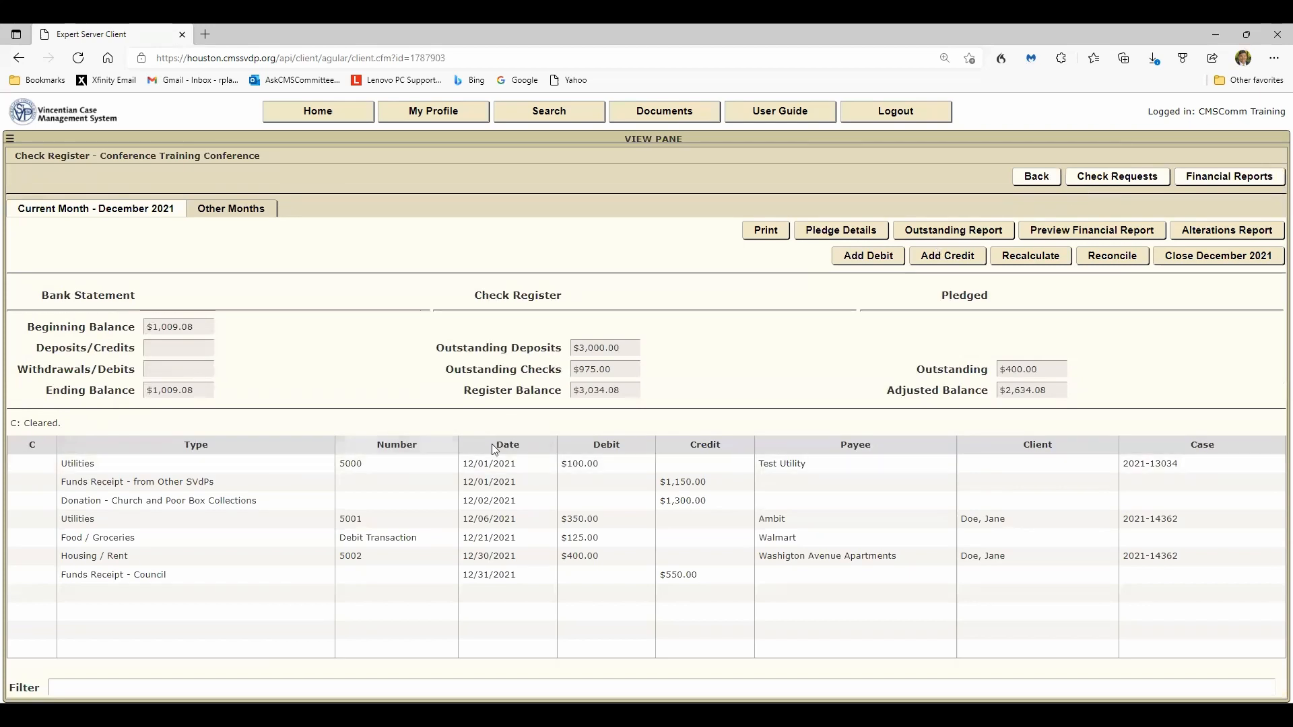
- Open the $1,150.00 Funds Receipt transaction to view its details and return to the register
left_click(678, 482)
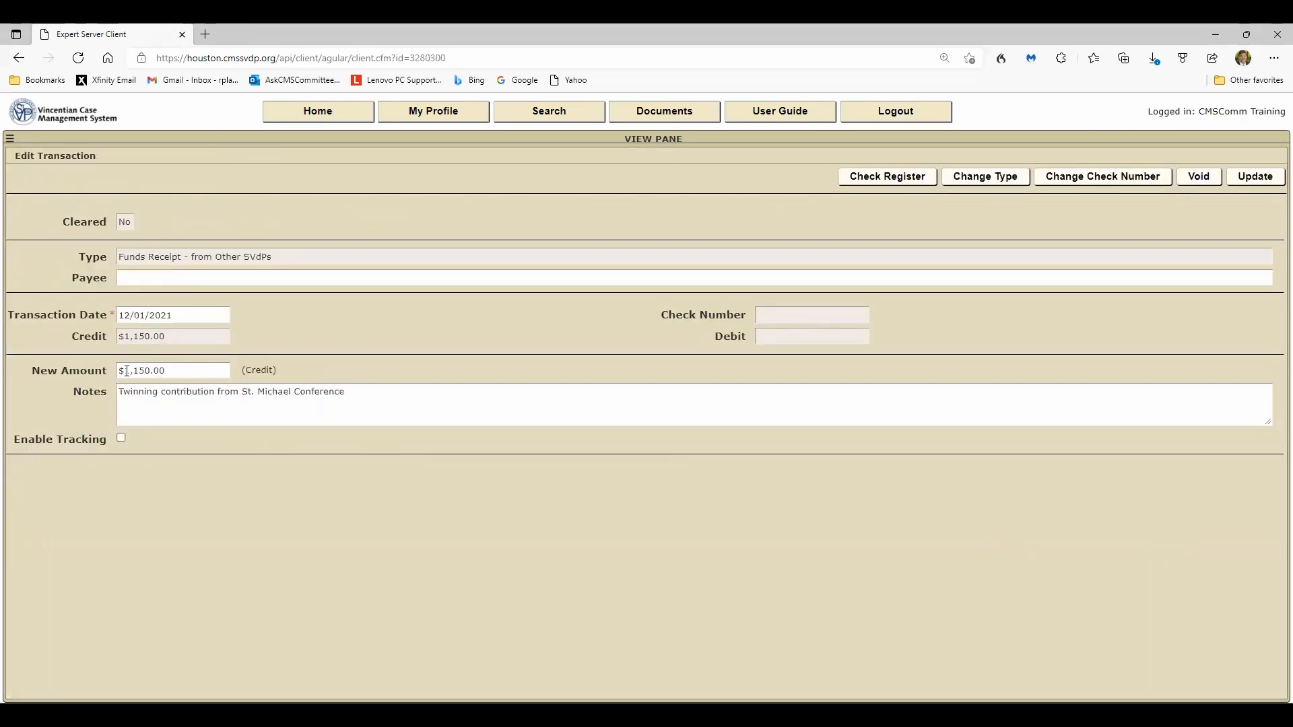
left_click(885, 176)
- Reconcile the month by marking every outstanding transaction except check 5000 as cleared
left_click(1095, 260)
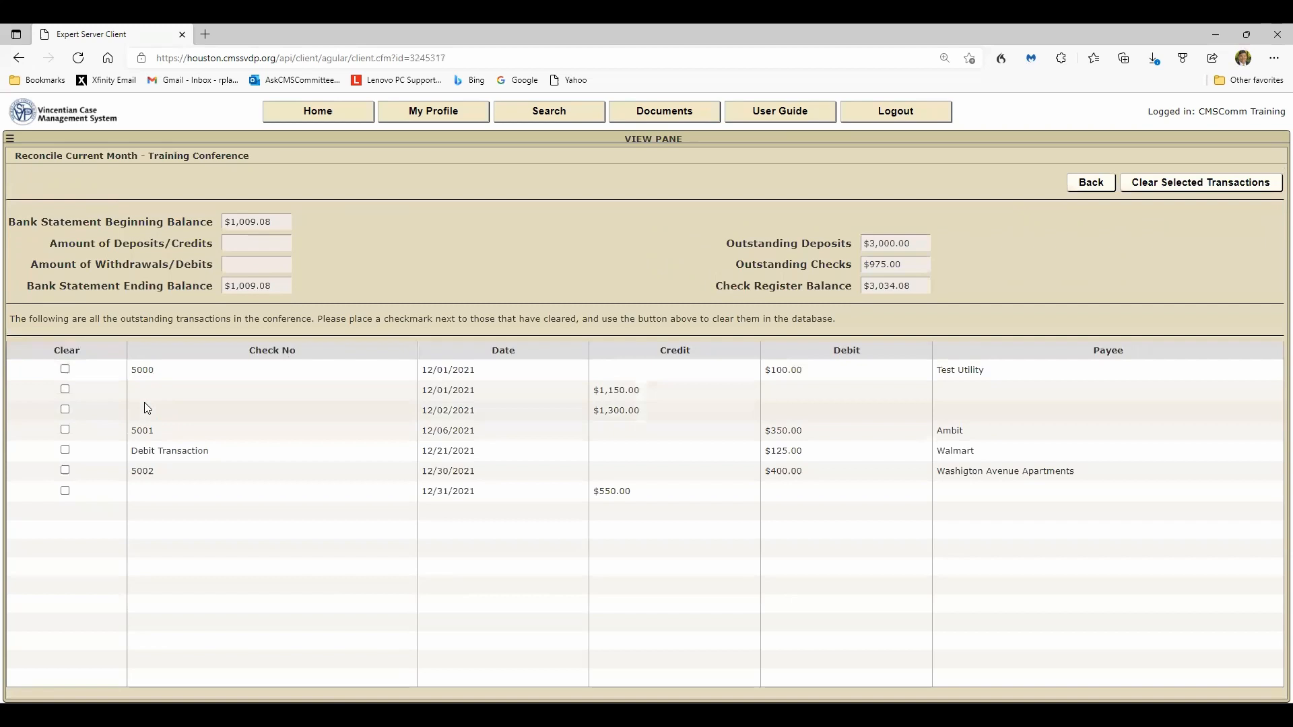
left_click(64, 390)
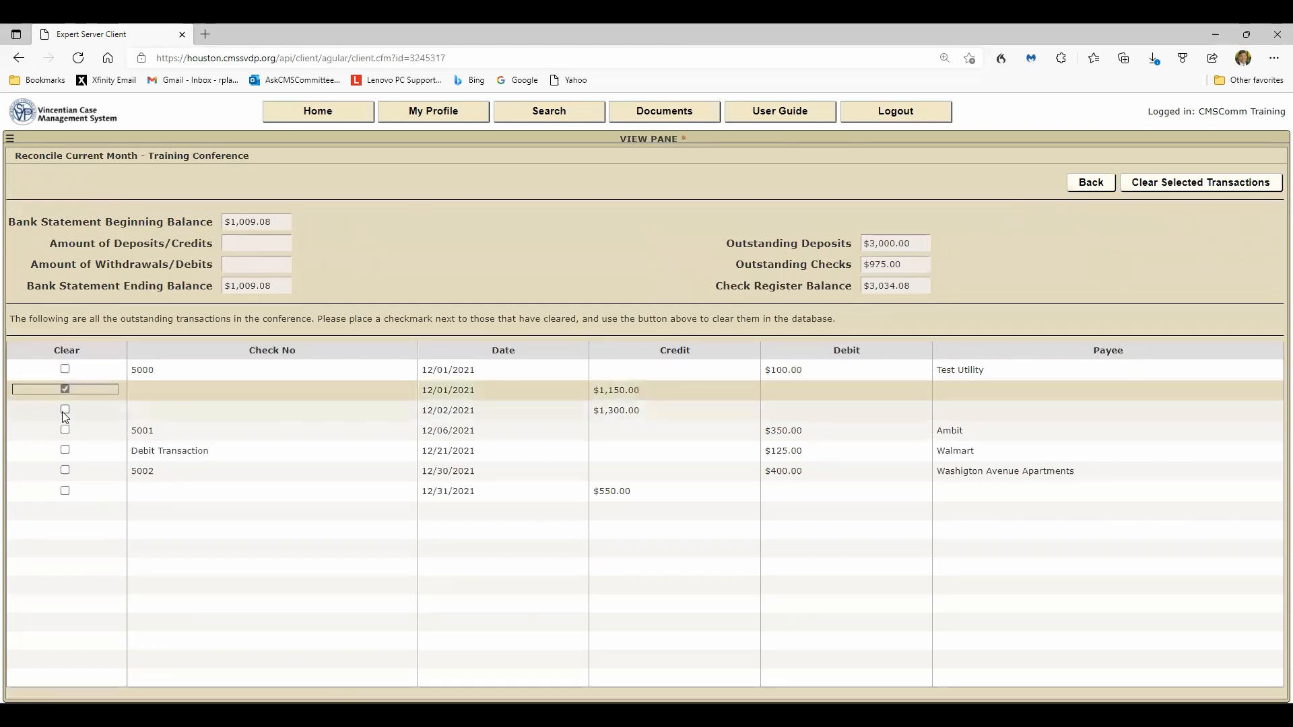
left_click(65, 412)
left_click(65, 432)
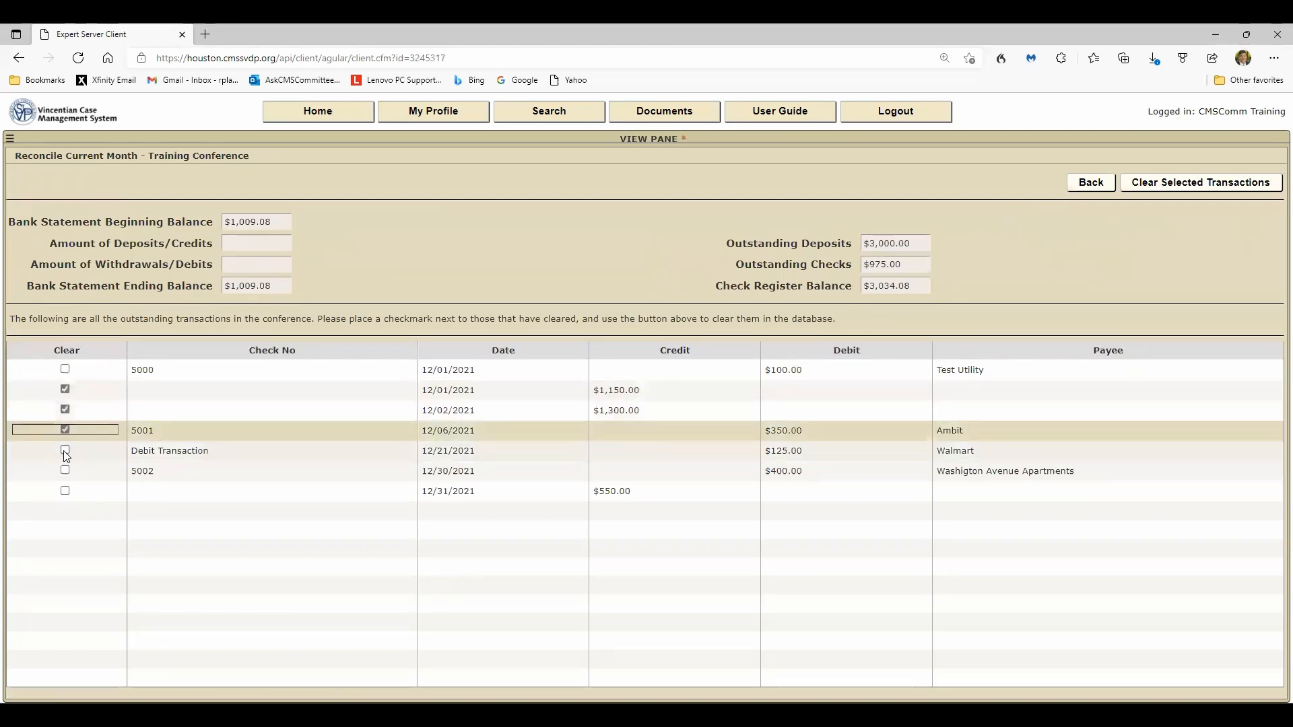
left_click(66, 450)
left_click(65, 472)
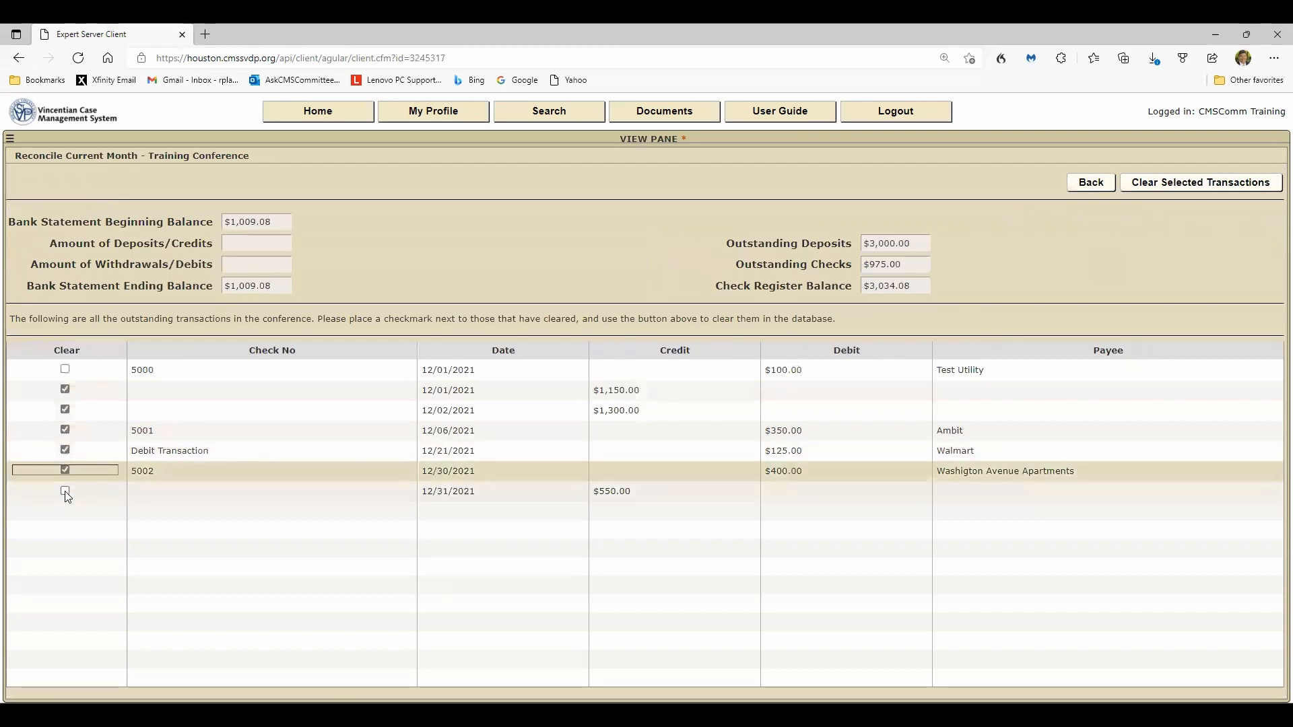
left_click(65, 492)
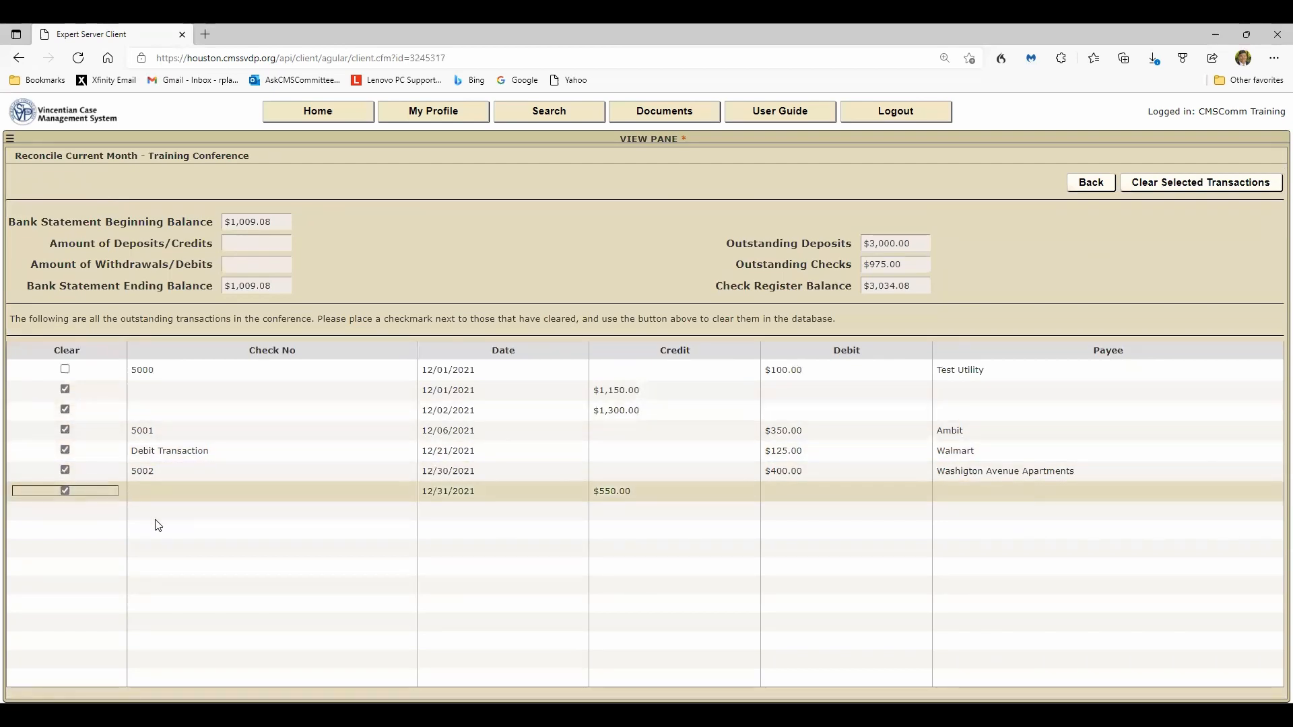
left_click(1184, 186)
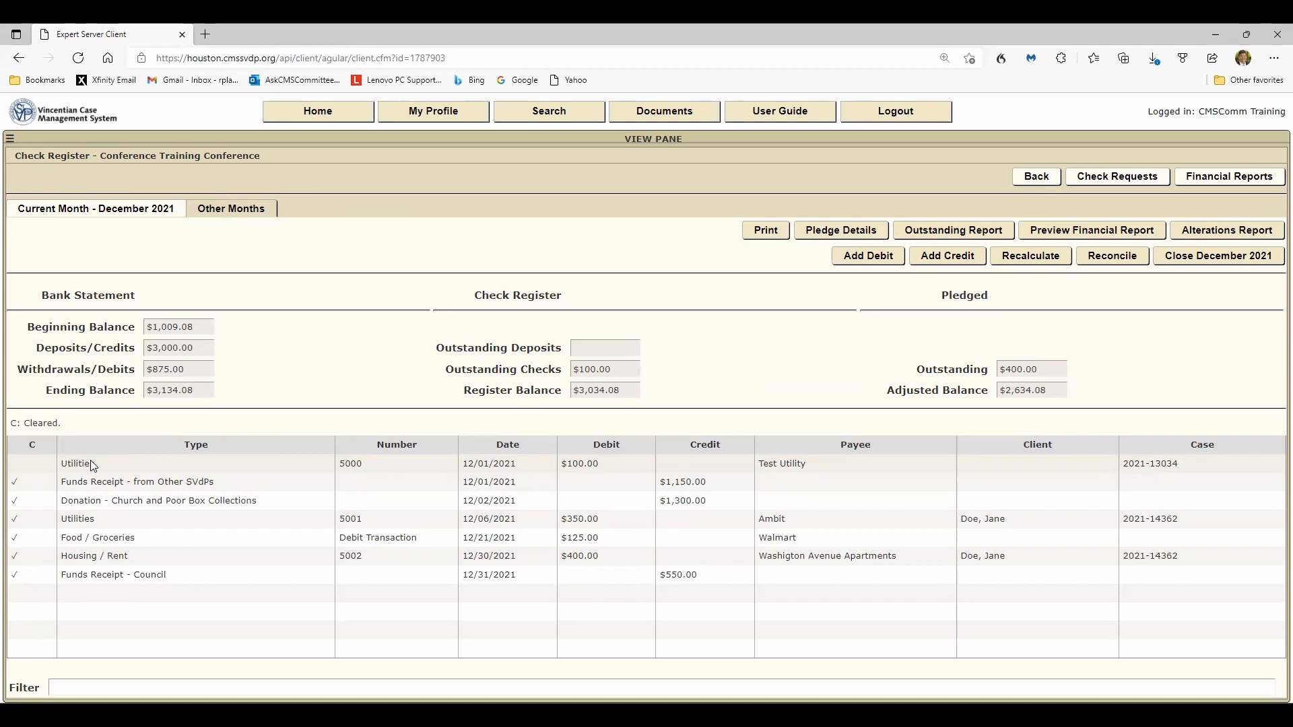
- Start closing December 2021 and confirm the action
left_click(1196, 259)
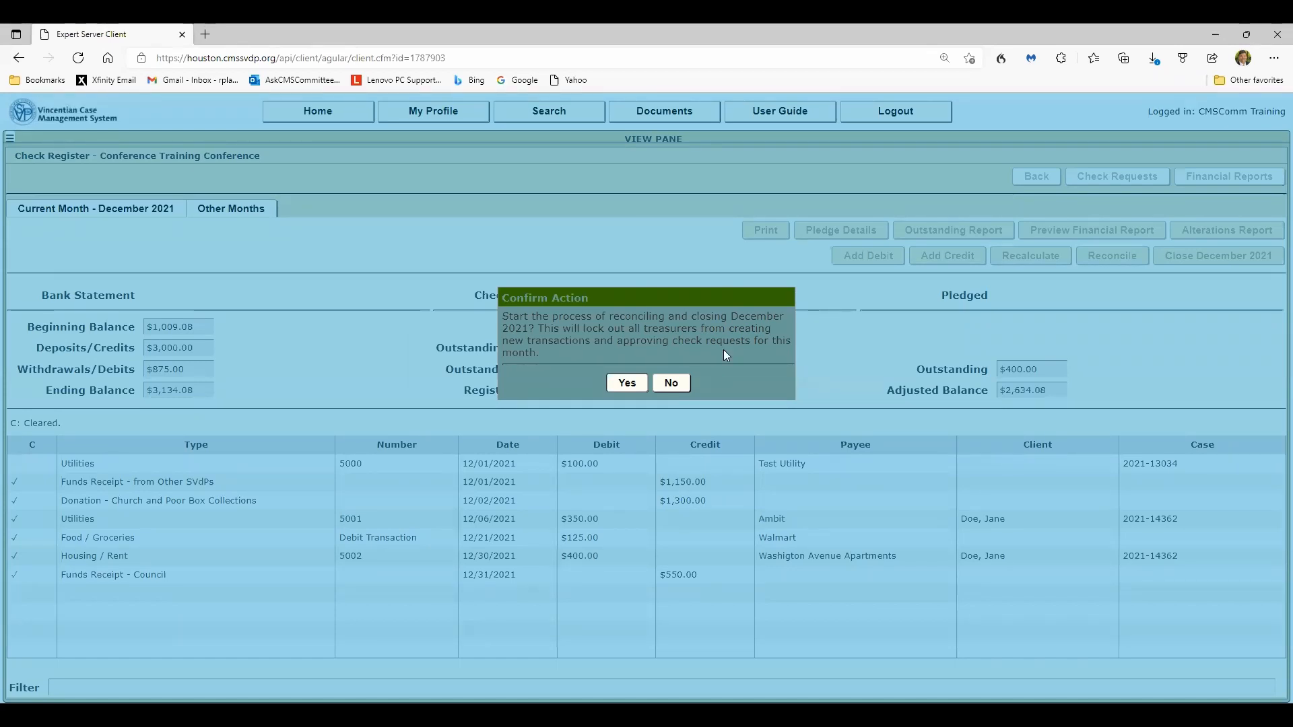
left_click(620, 386)
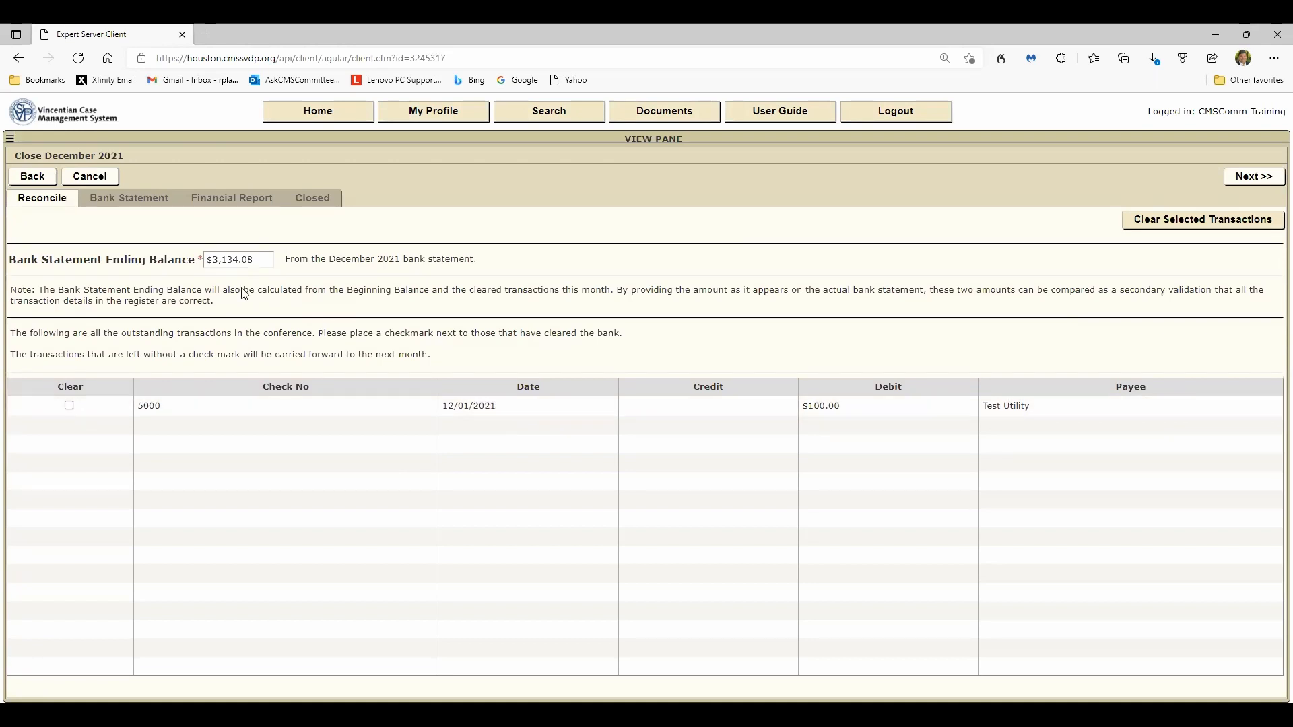
- Advance the closing wizard to the Financial Report stage and open the Check Register PDF
left_click(1238, 181)
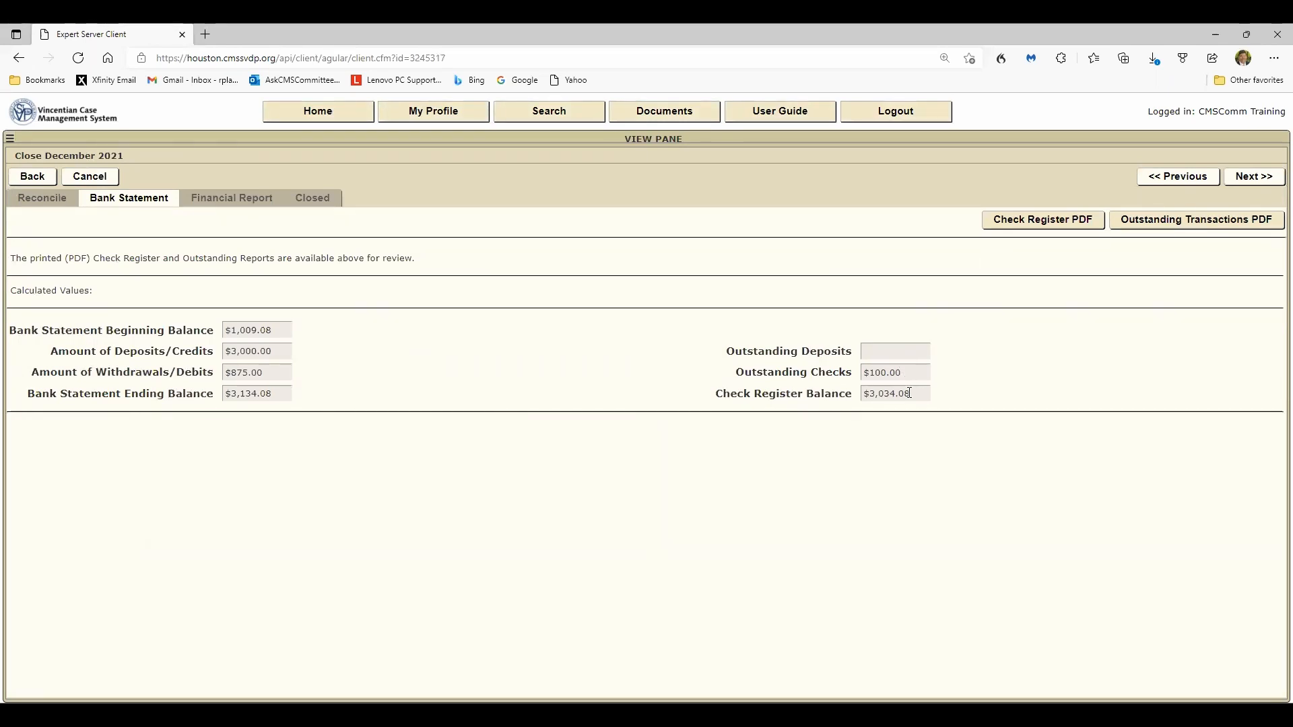
left_click(1254, 181)
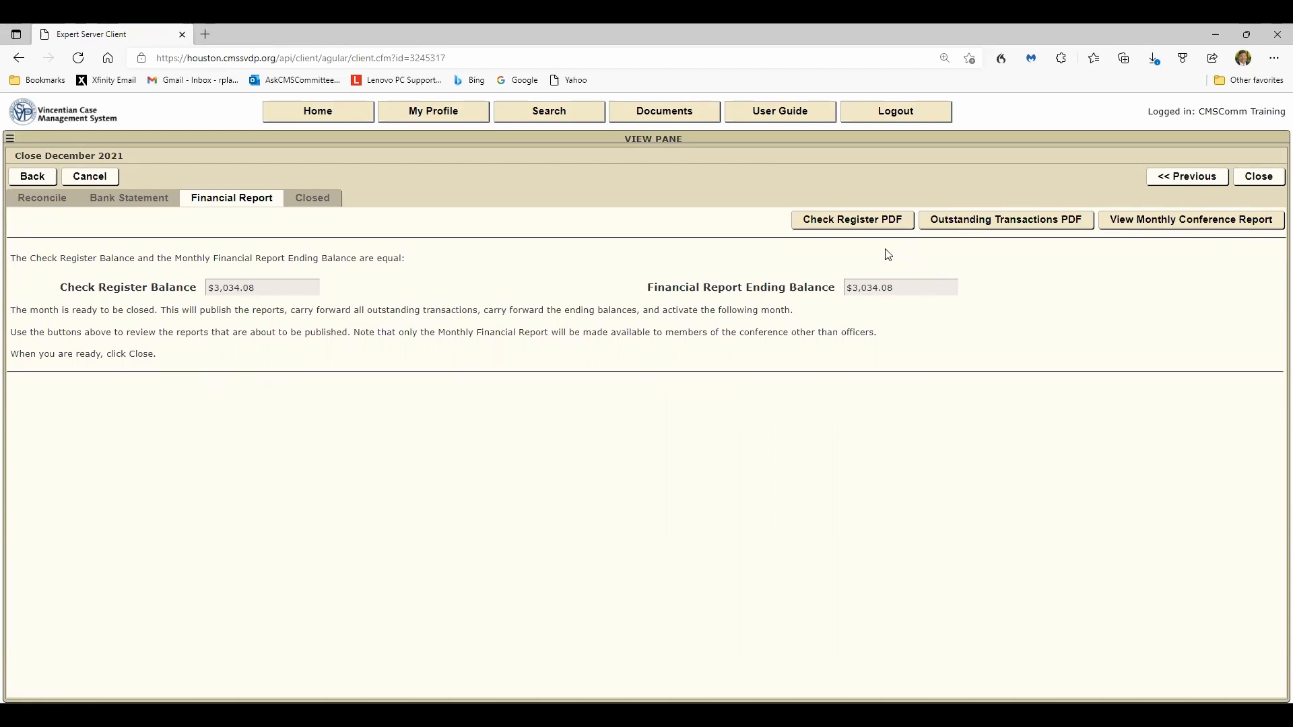
left_click(848, 225)
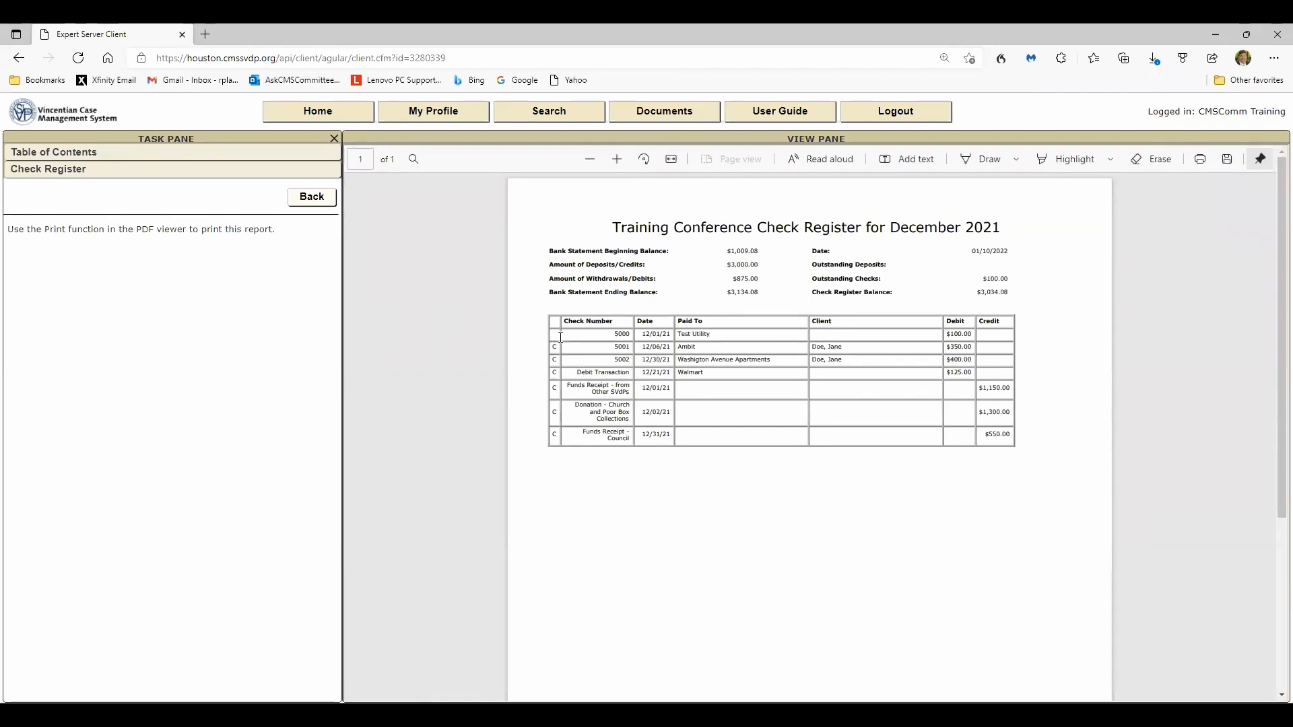
- Return to the closing wizard, open the Outstanding Transactions PDF, and go back again
left_click(310, 197)
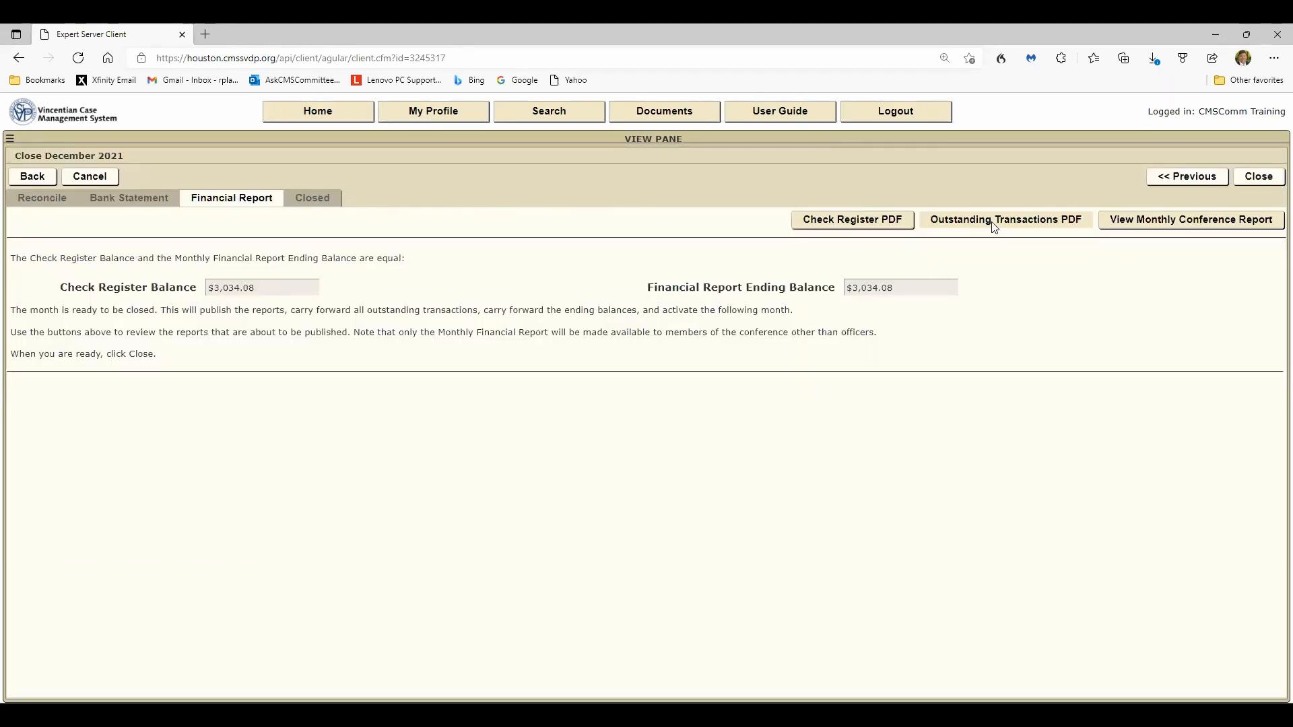
left_click(994, 226)
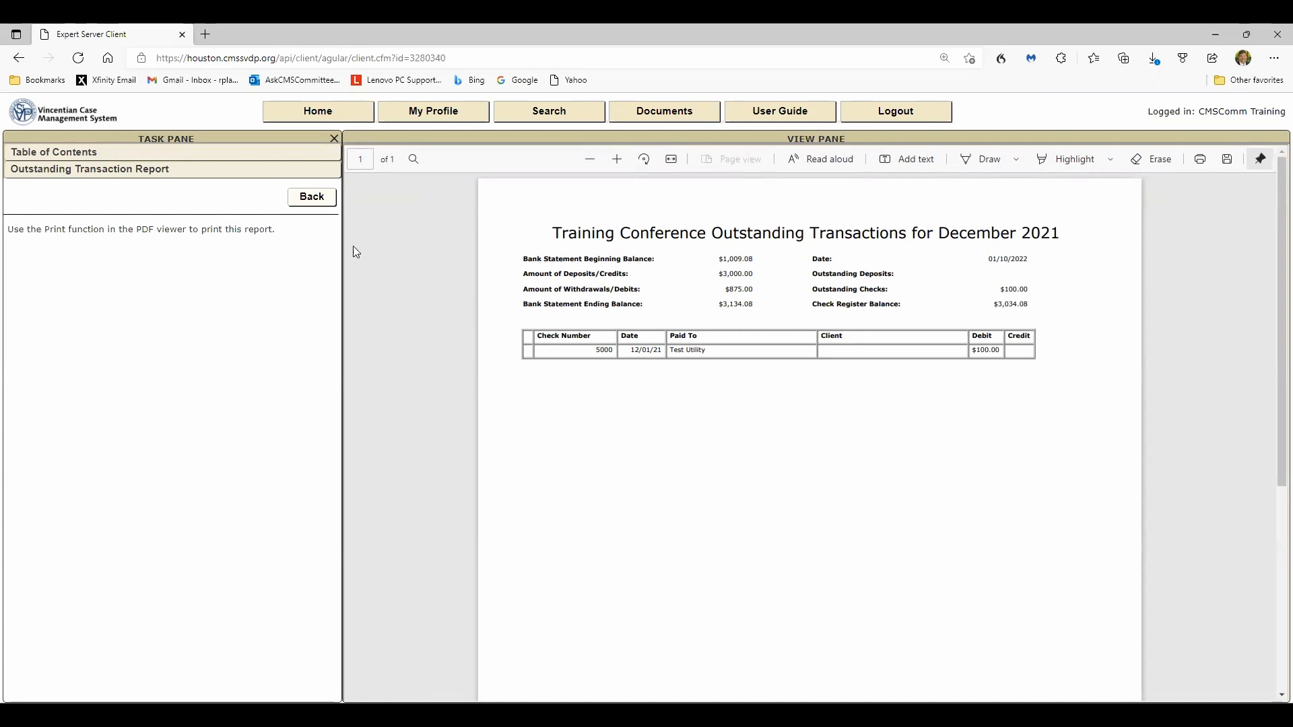
left_click(300, 198)
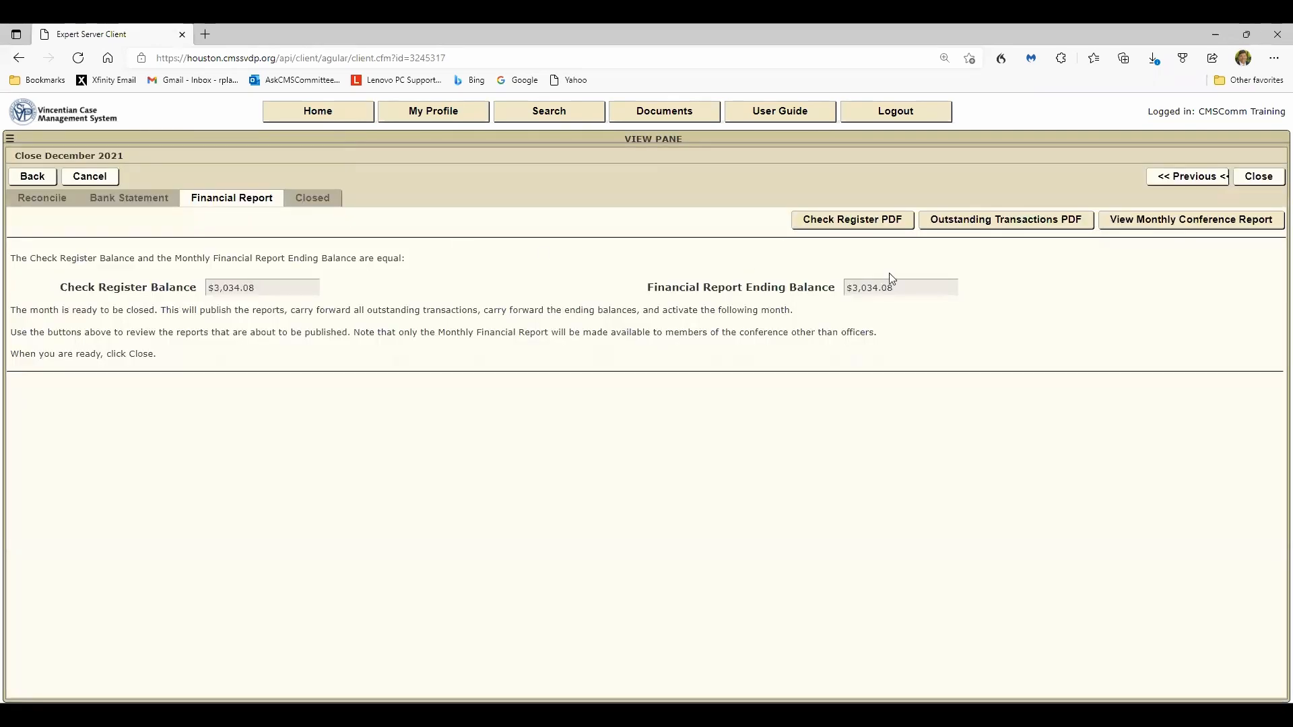
- Preview the Monthly Conference Report and read through all of its pages
left_click(1151, 222)
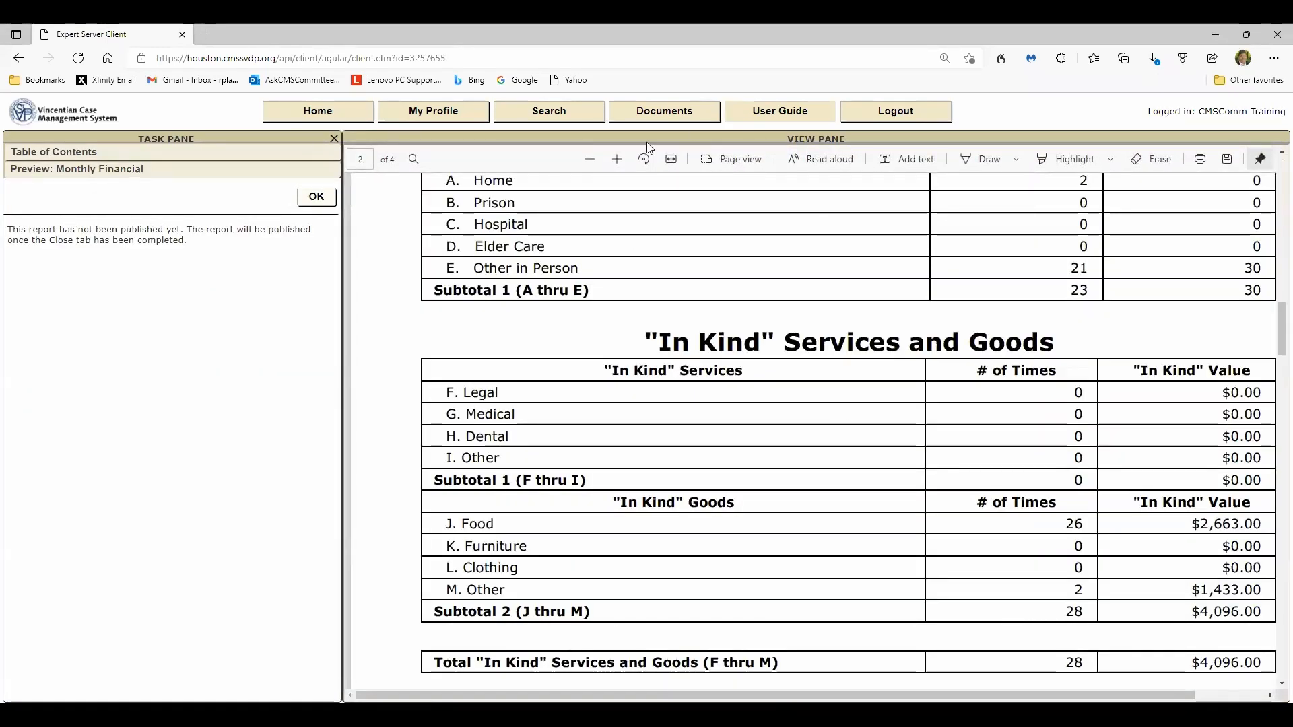
left_click(590, 159)
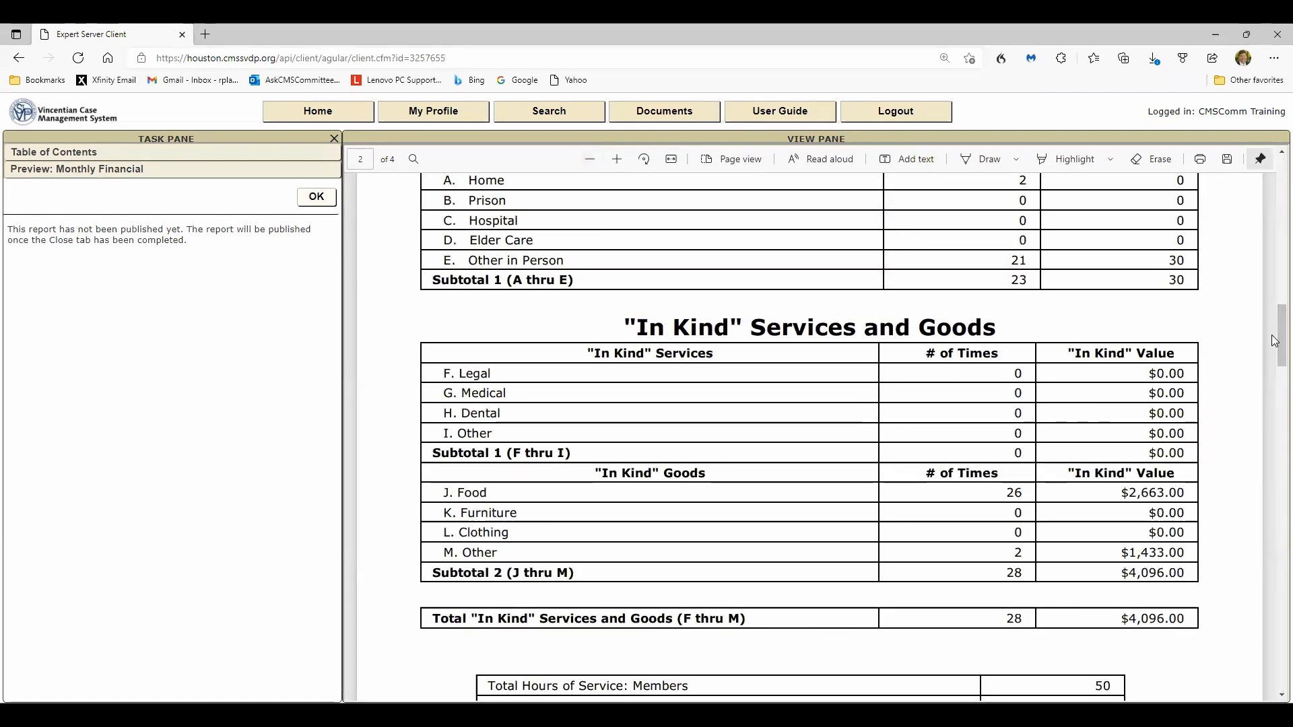
left_click_drag(1280, 340, 1275, 197)
scroll(1002, 339, "down", 5)
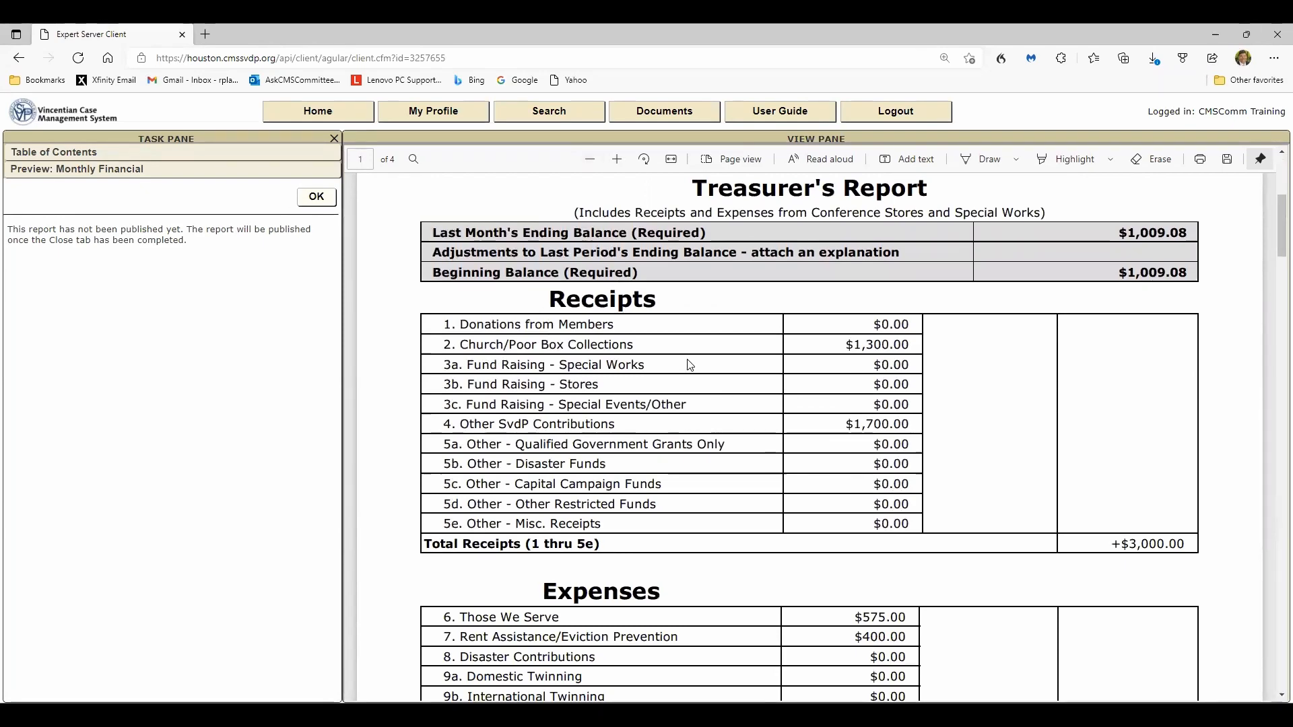
scroll(685, 366, "down", 4)
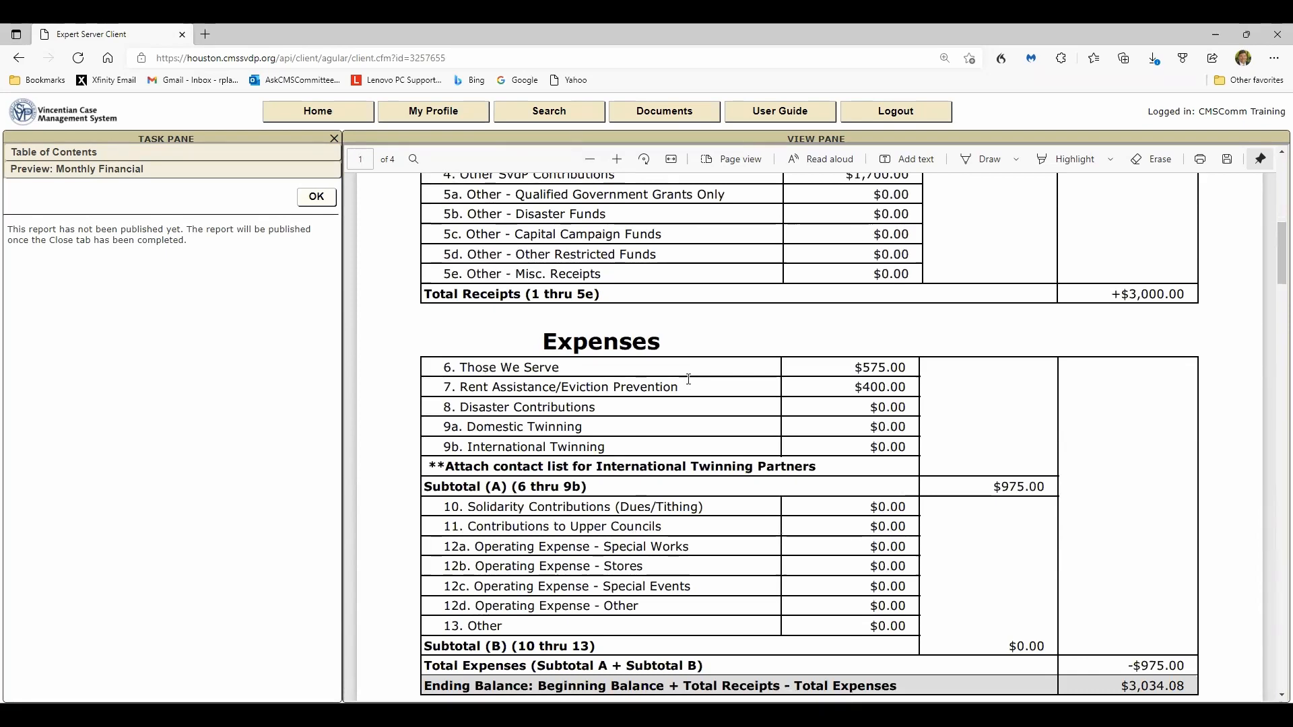
scroll(692, 382, "down", 6)
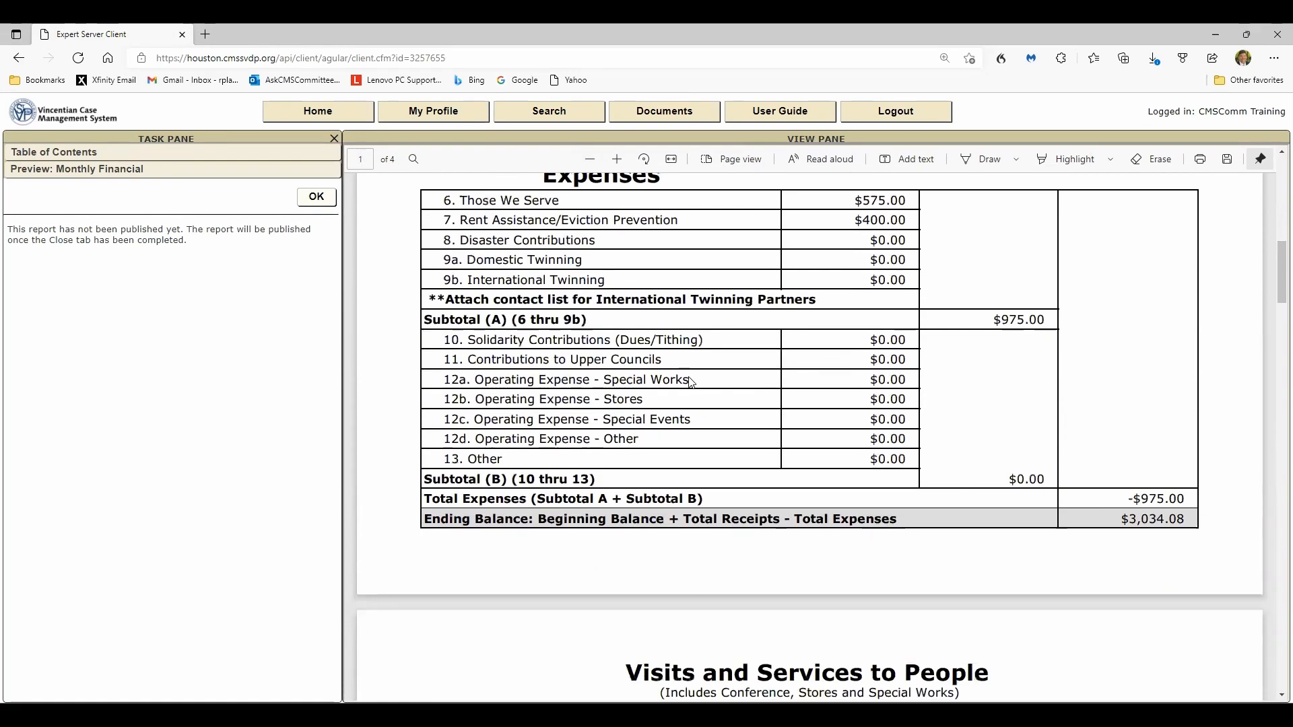
scroll(692, 382, "down", 3)
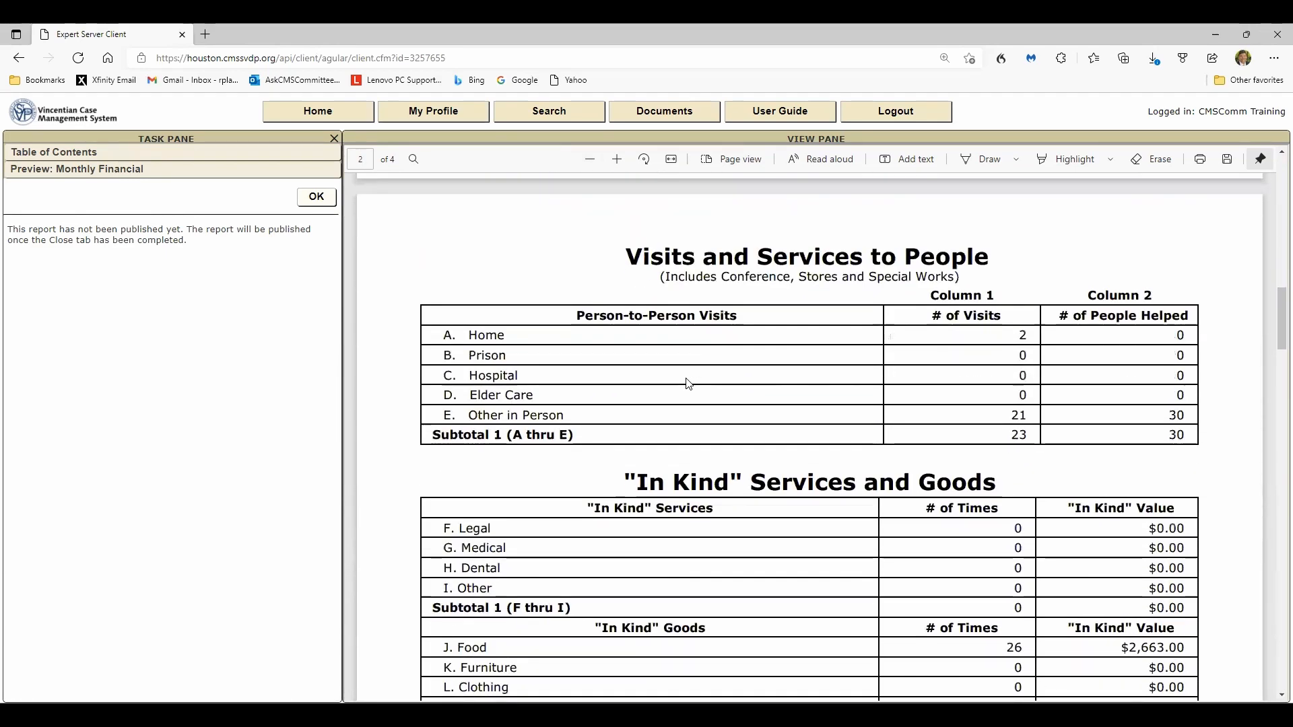
scroll(686, 377, "down", 1)
scroll(688, 382, "down", 5)
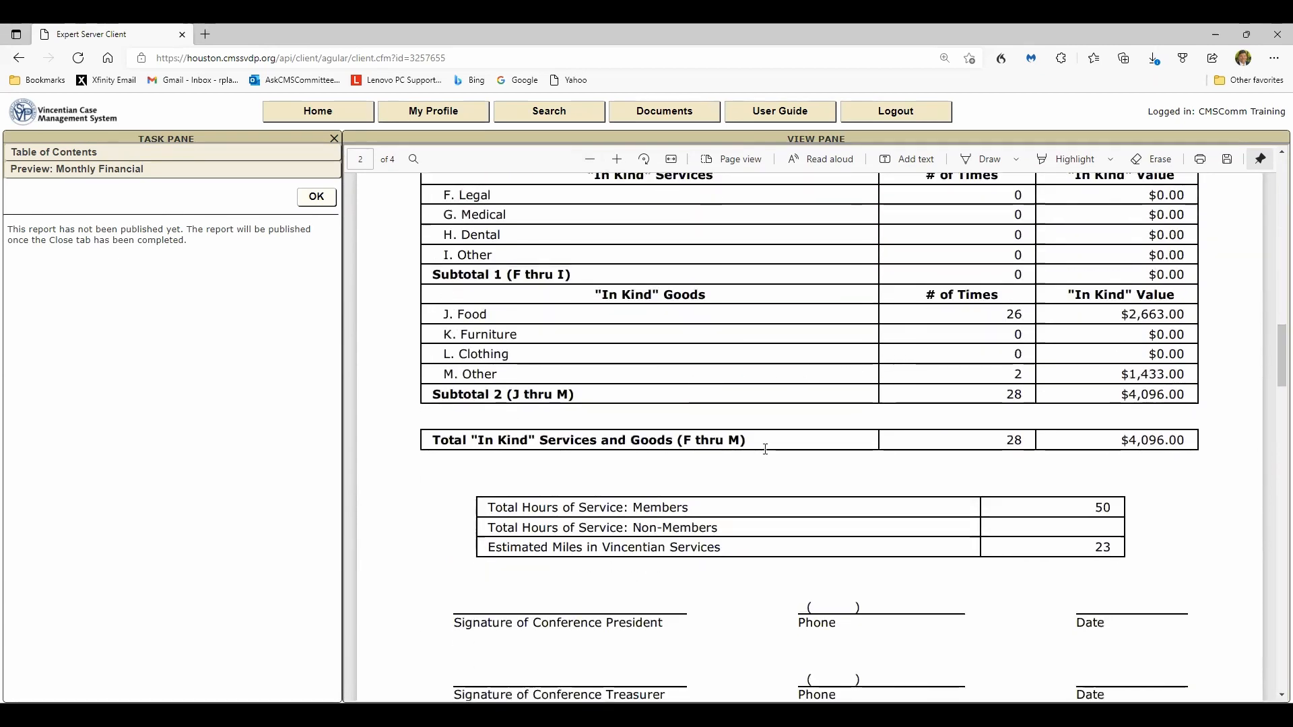
scroll(830, 535, "down", 14)
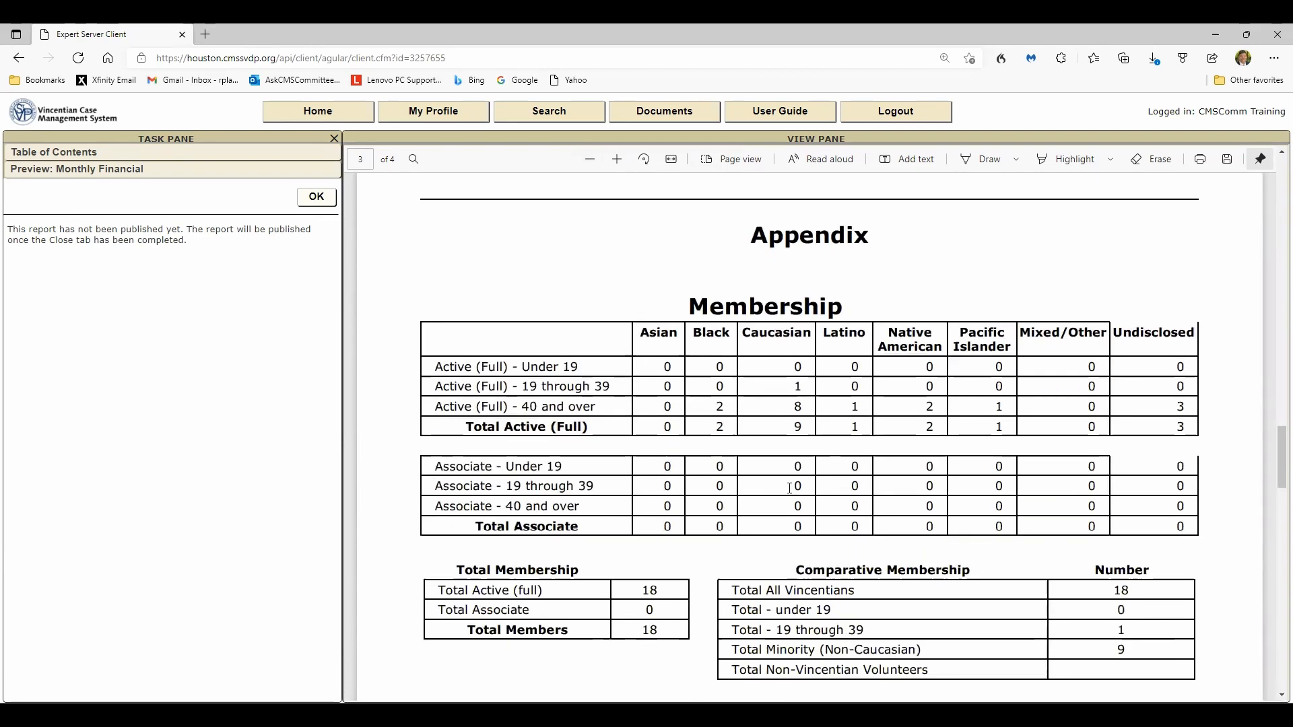
scroll(790, 487, "down", 7)
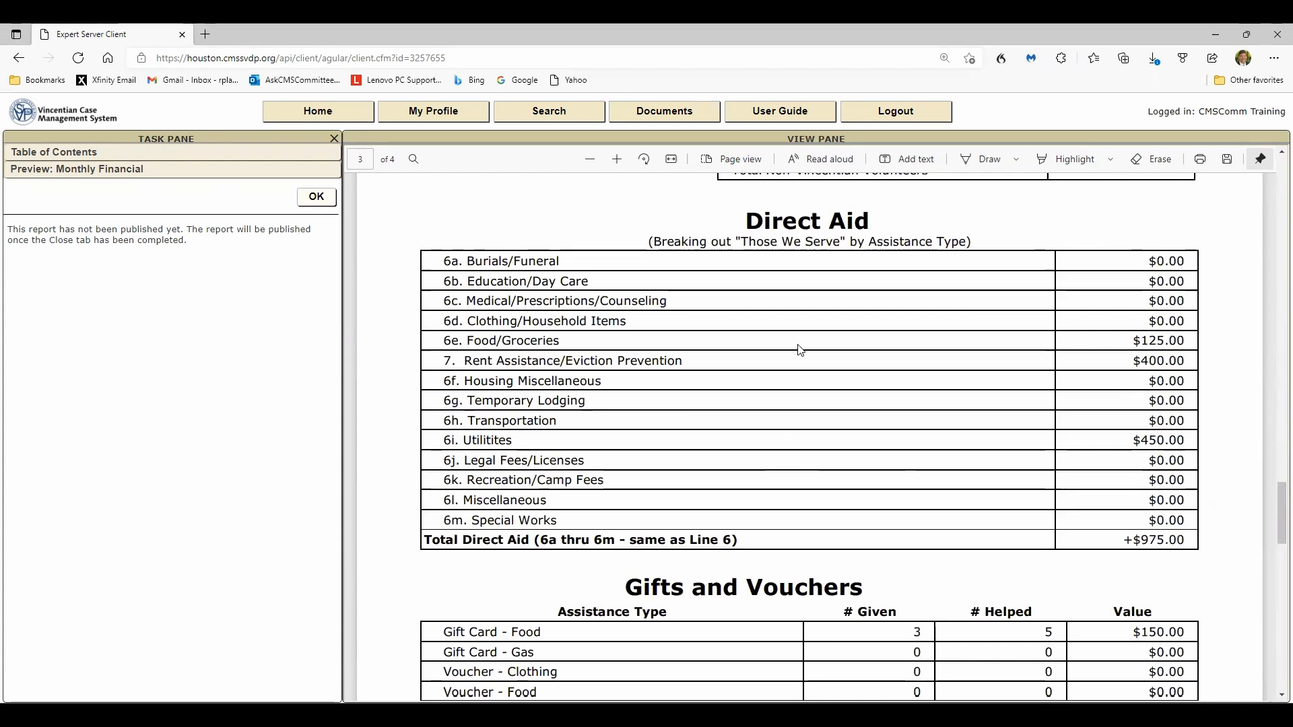
scroll(803, 454, "down", 3)
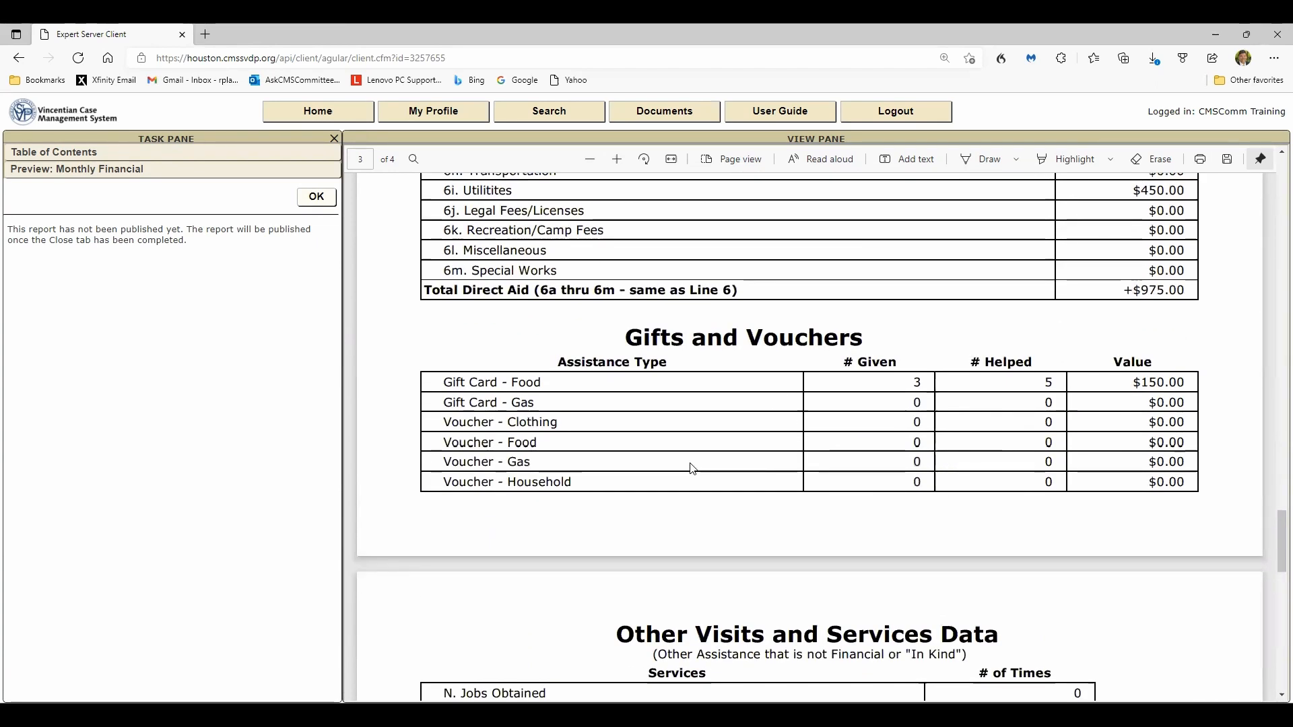
scroll(693, 468, "down", 3)
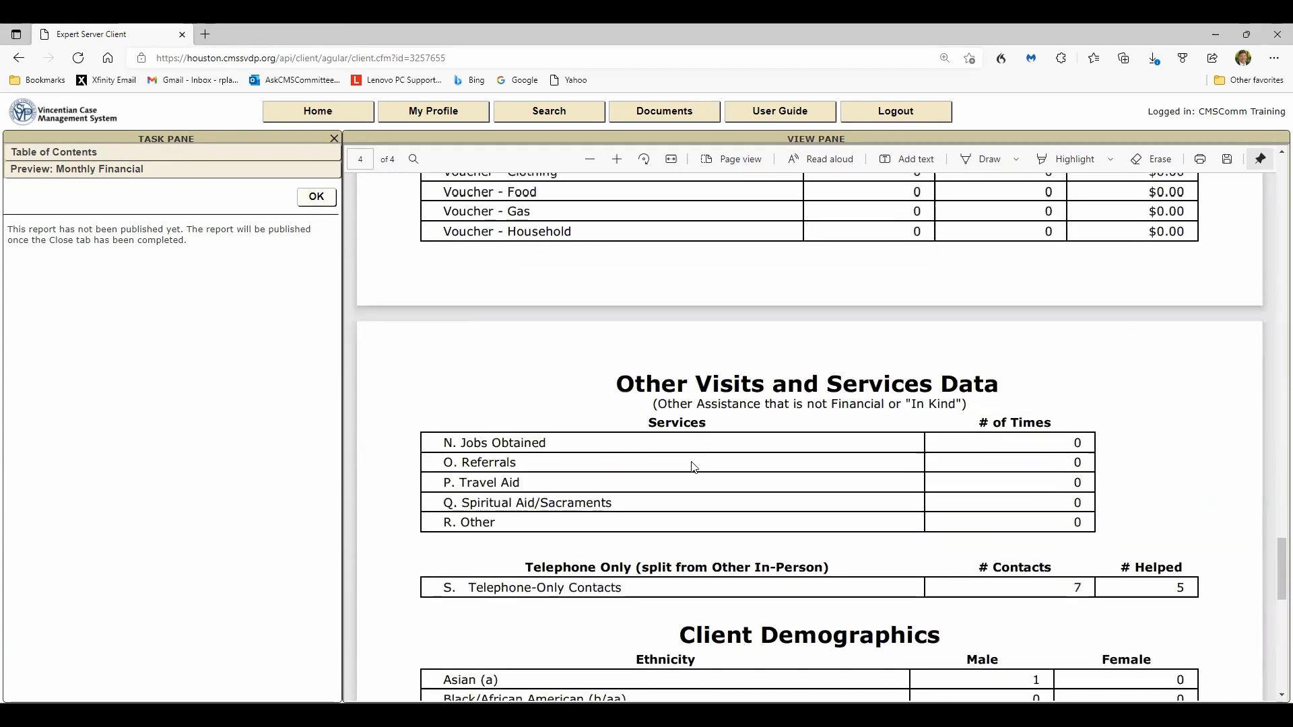
scroll(694, 467, "down", 5)
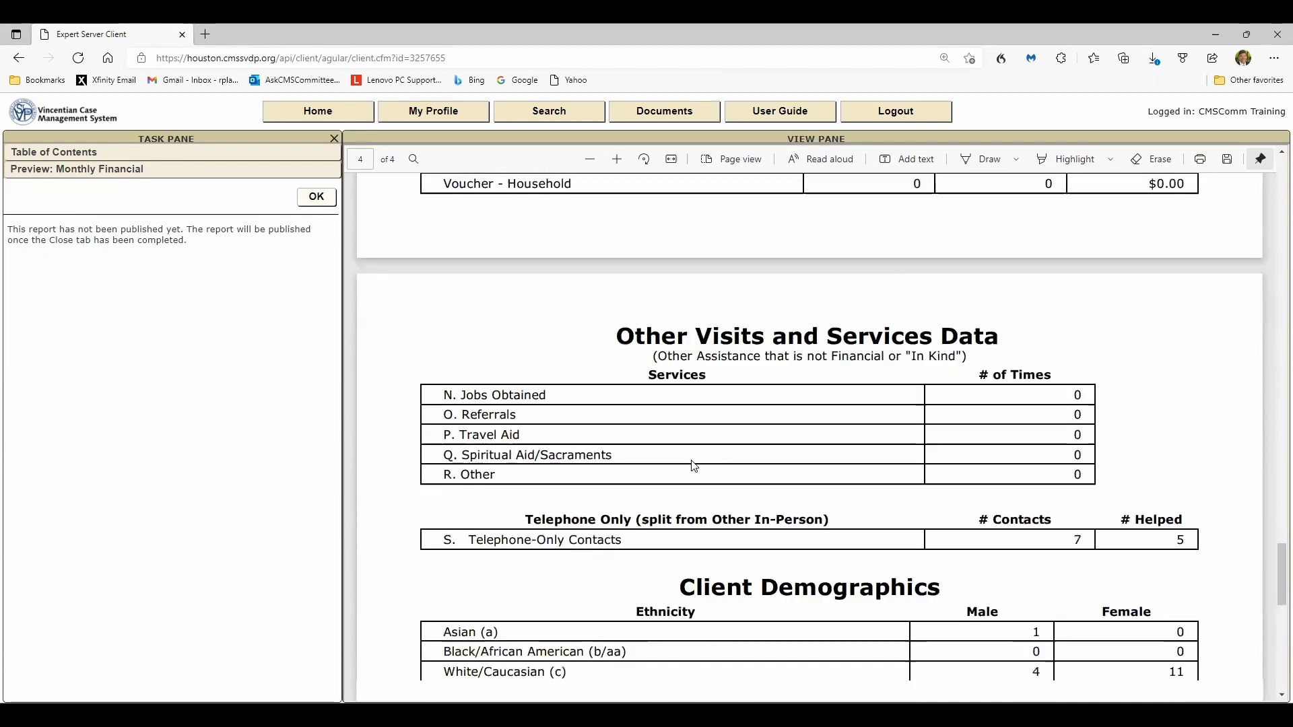
scroll(694, 465, "down", 2)
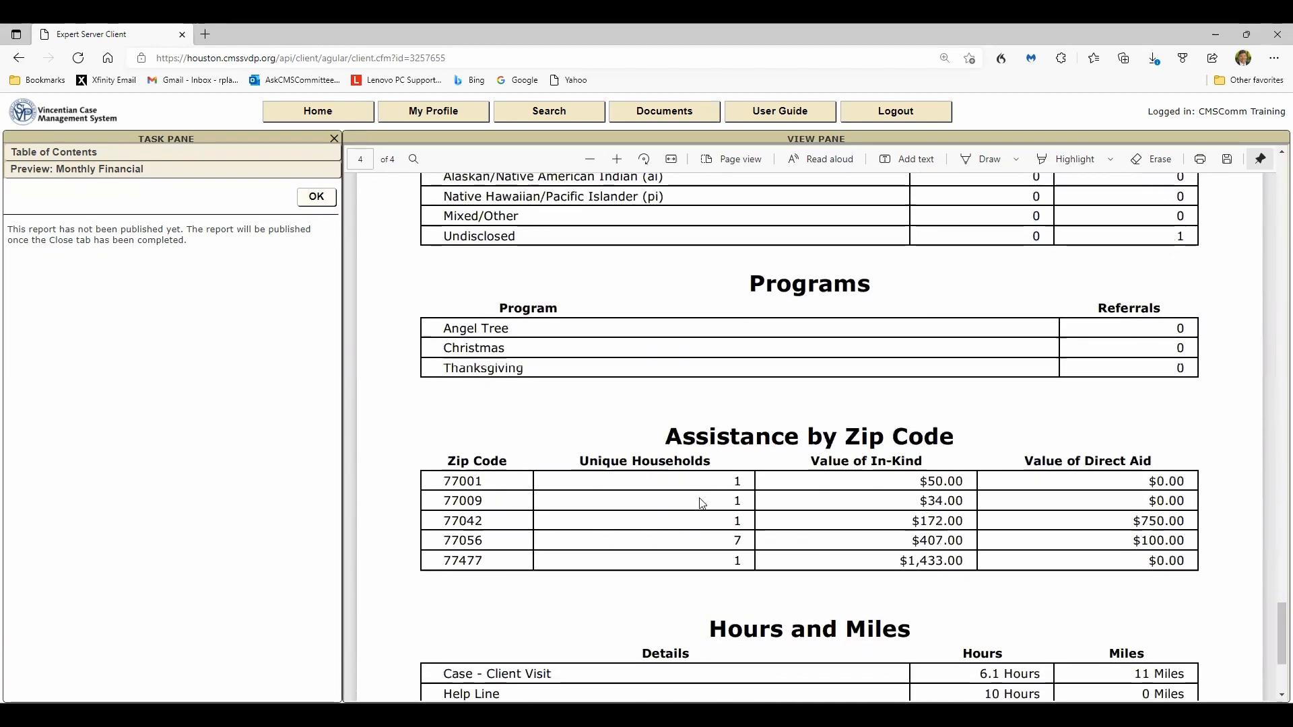
scroll(1016, 537, "down", 2)
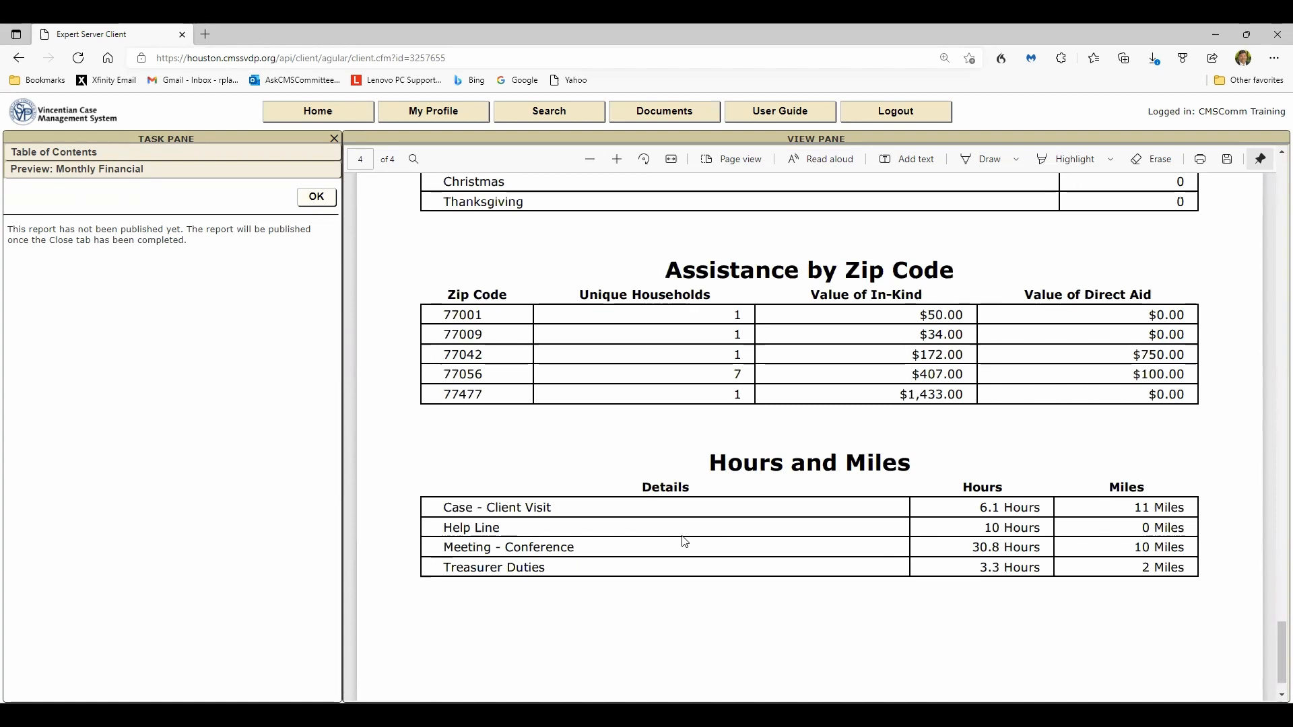
- Return to the closing wizard and close the December 2021 month
left_click(317, 196)
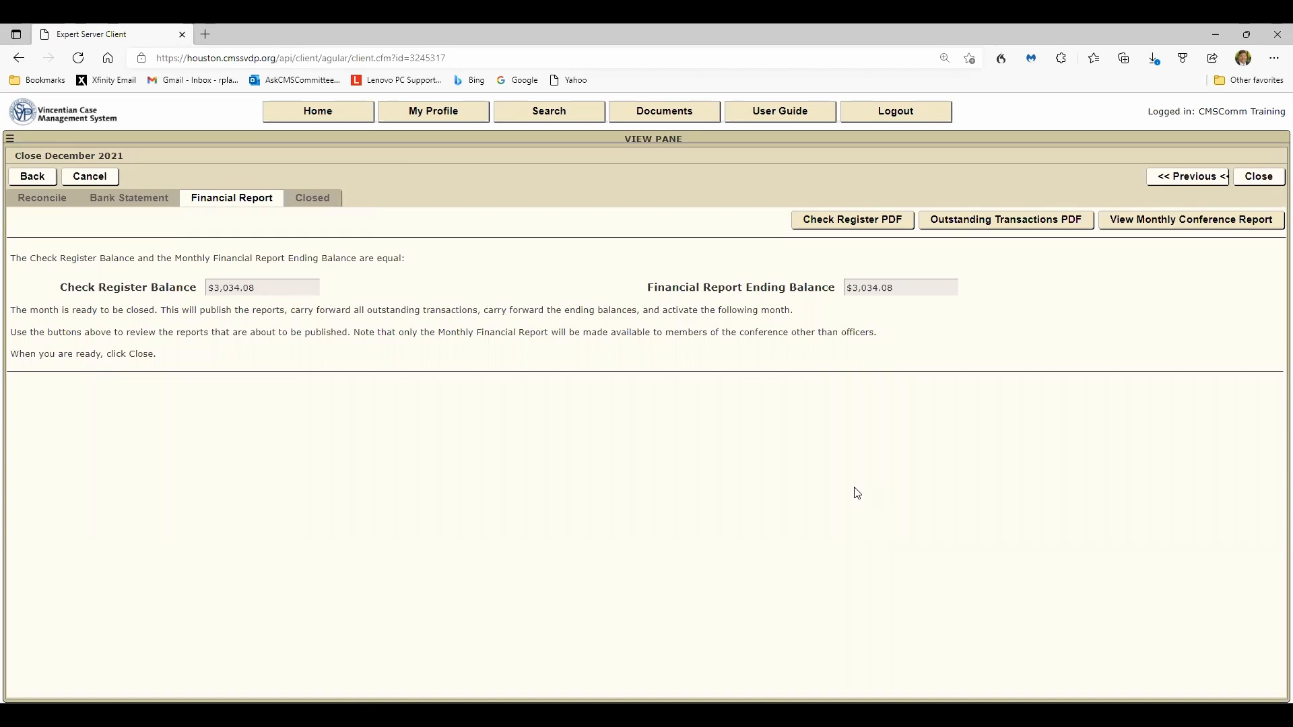
left_click(1252, 177)
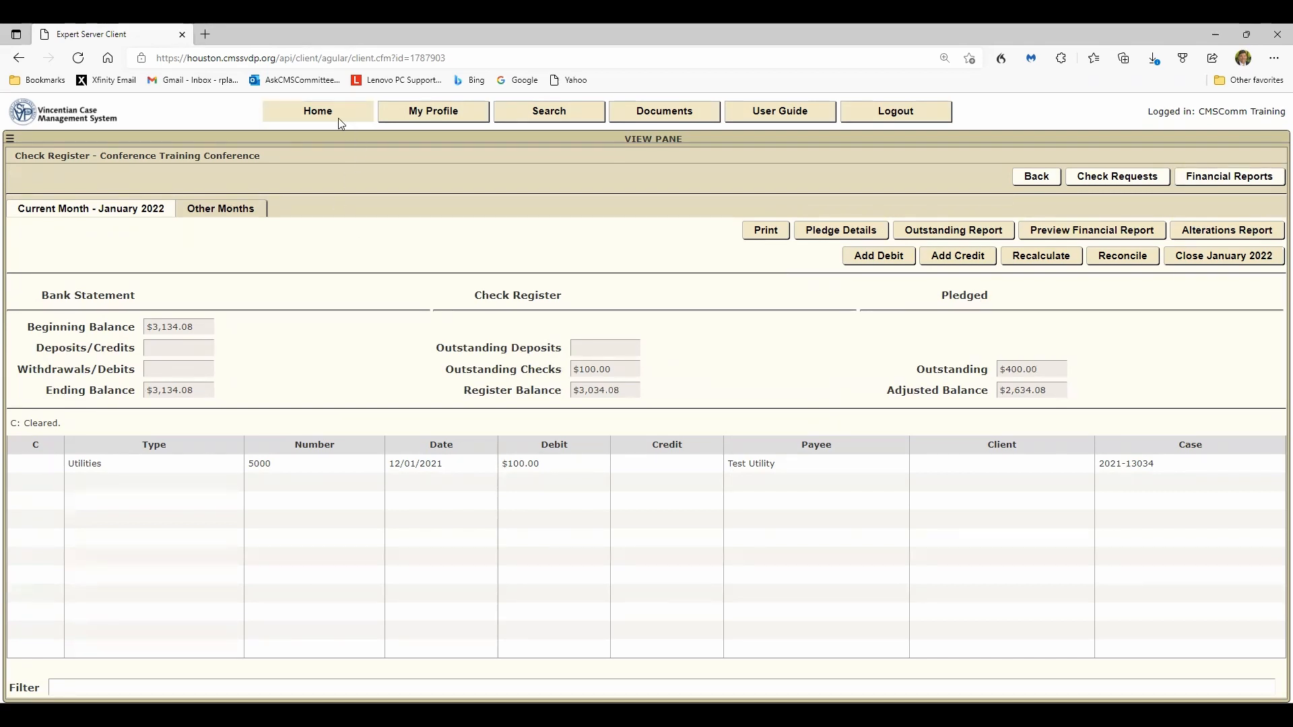
- Open the published December 2021 monthly financial report and return to the report list
left_click(1219, 179)
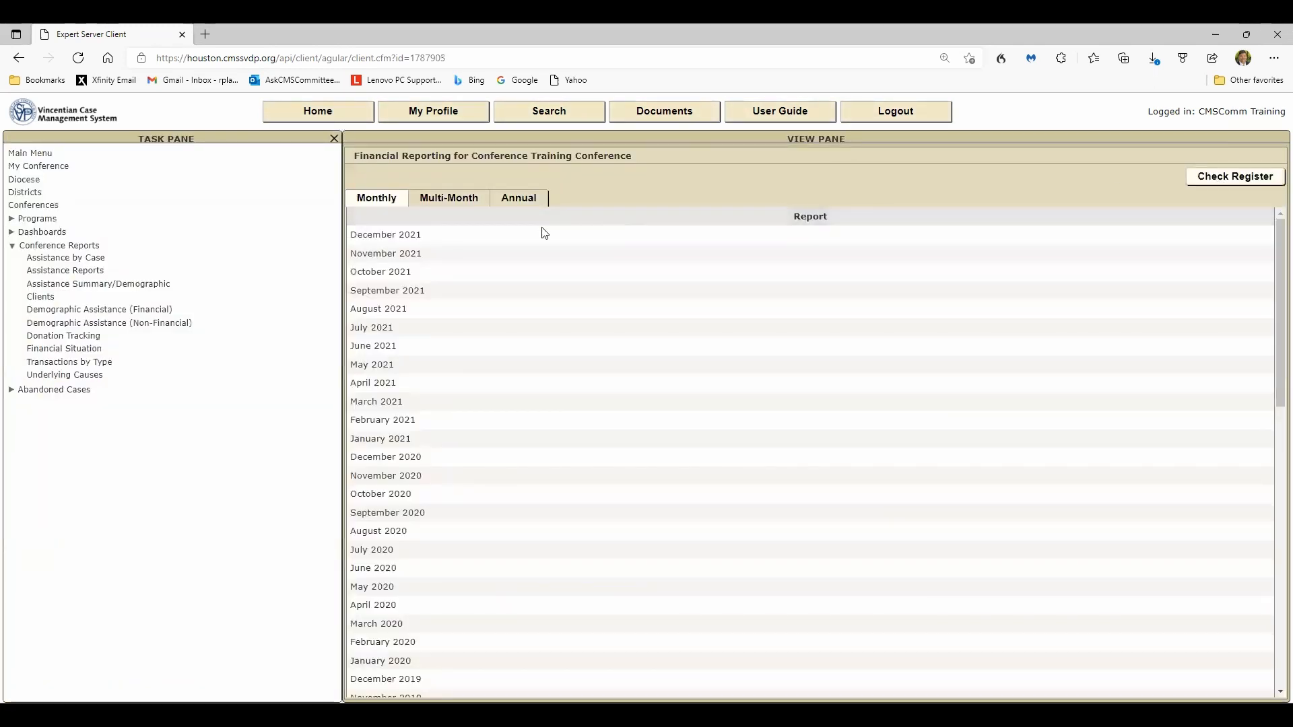
left_click(401, 239)
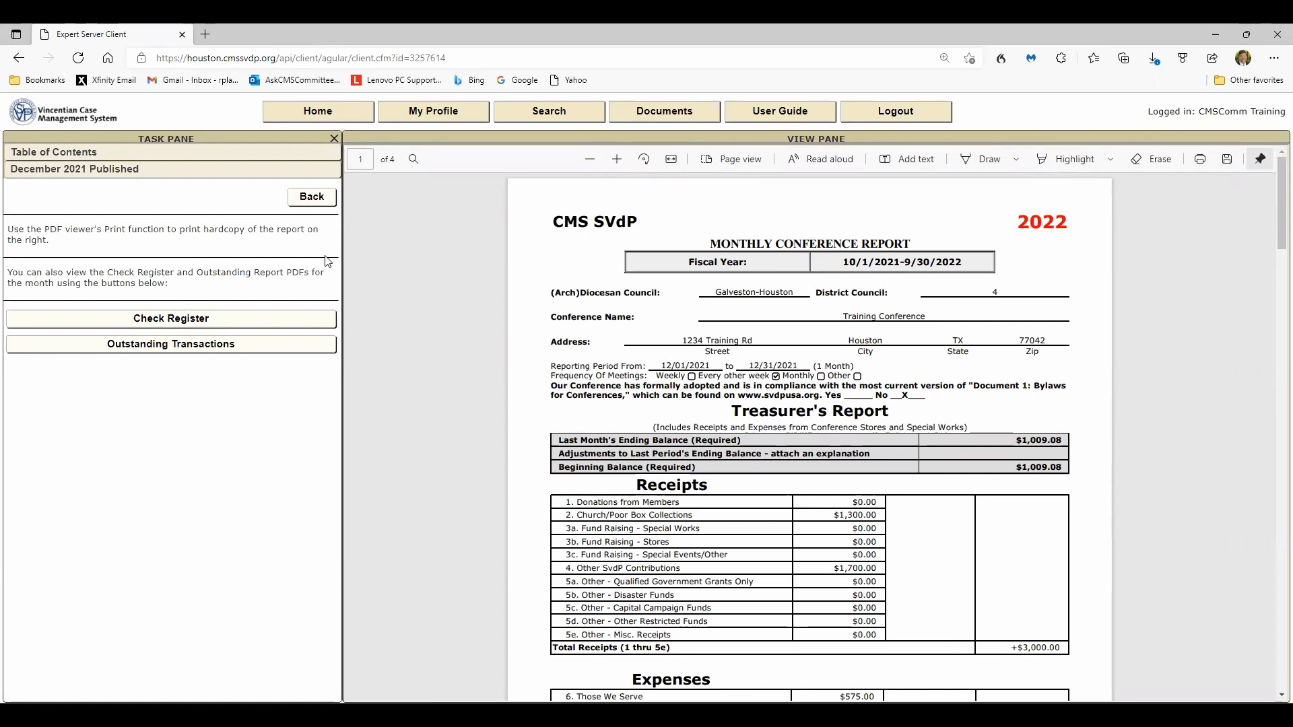
left_click(311, 198)
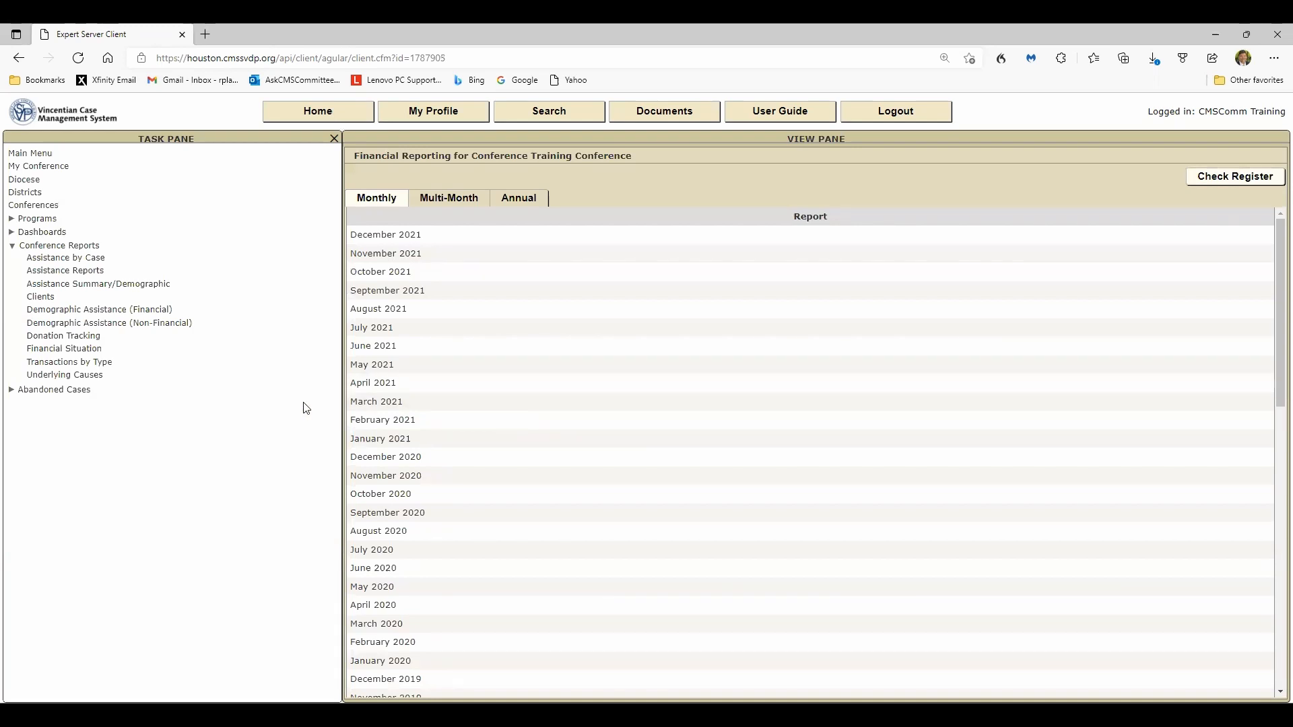
left_click(307, 111)
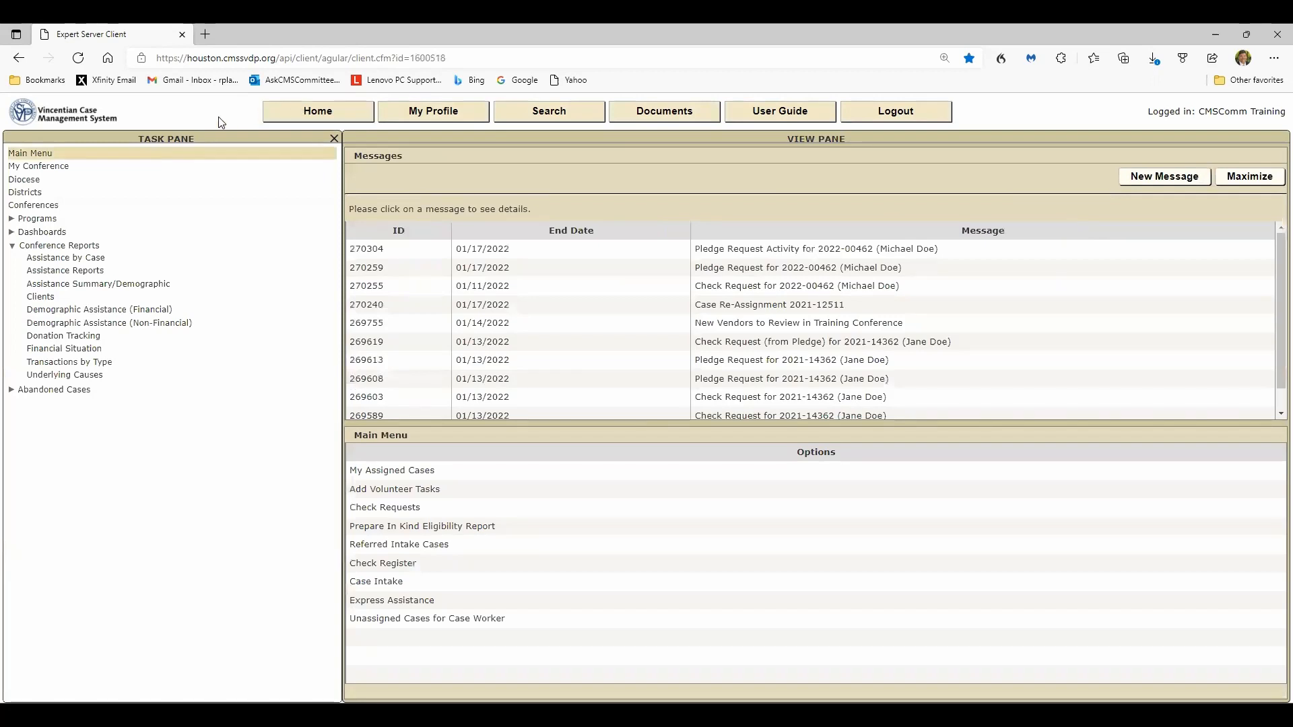
left_click(11, 246)
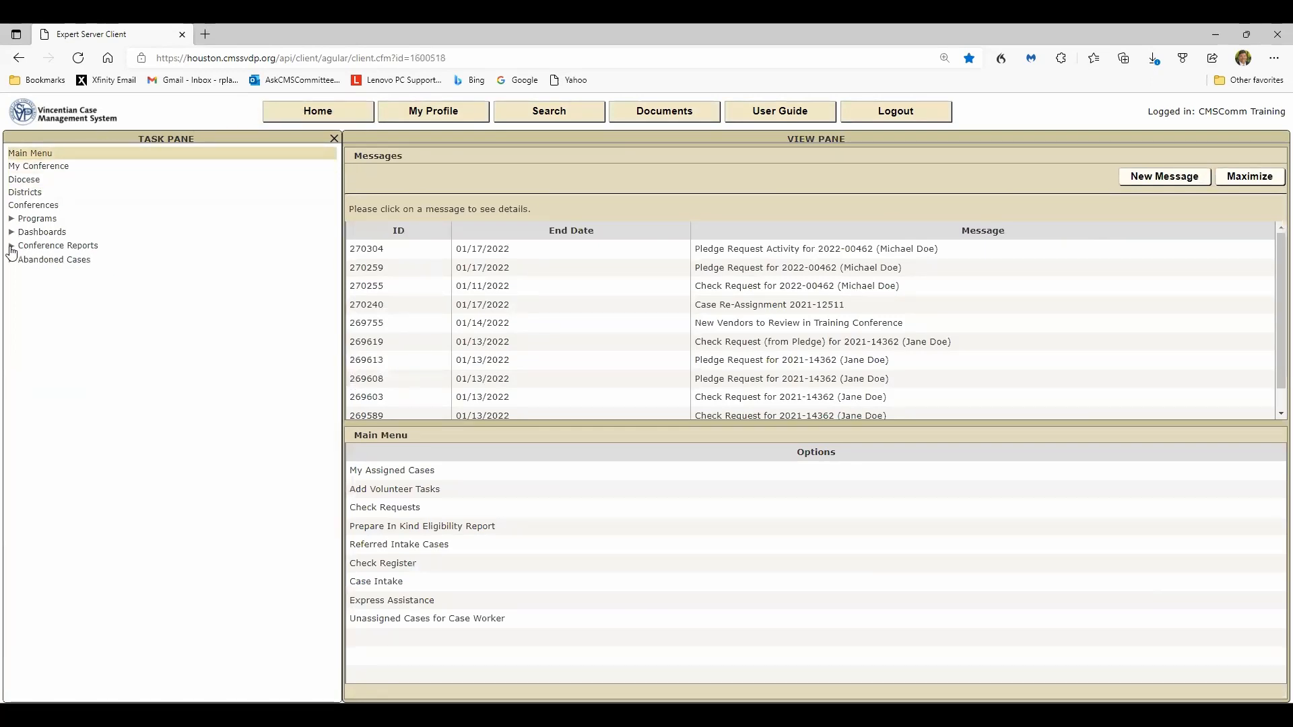
left_click(10, 246)
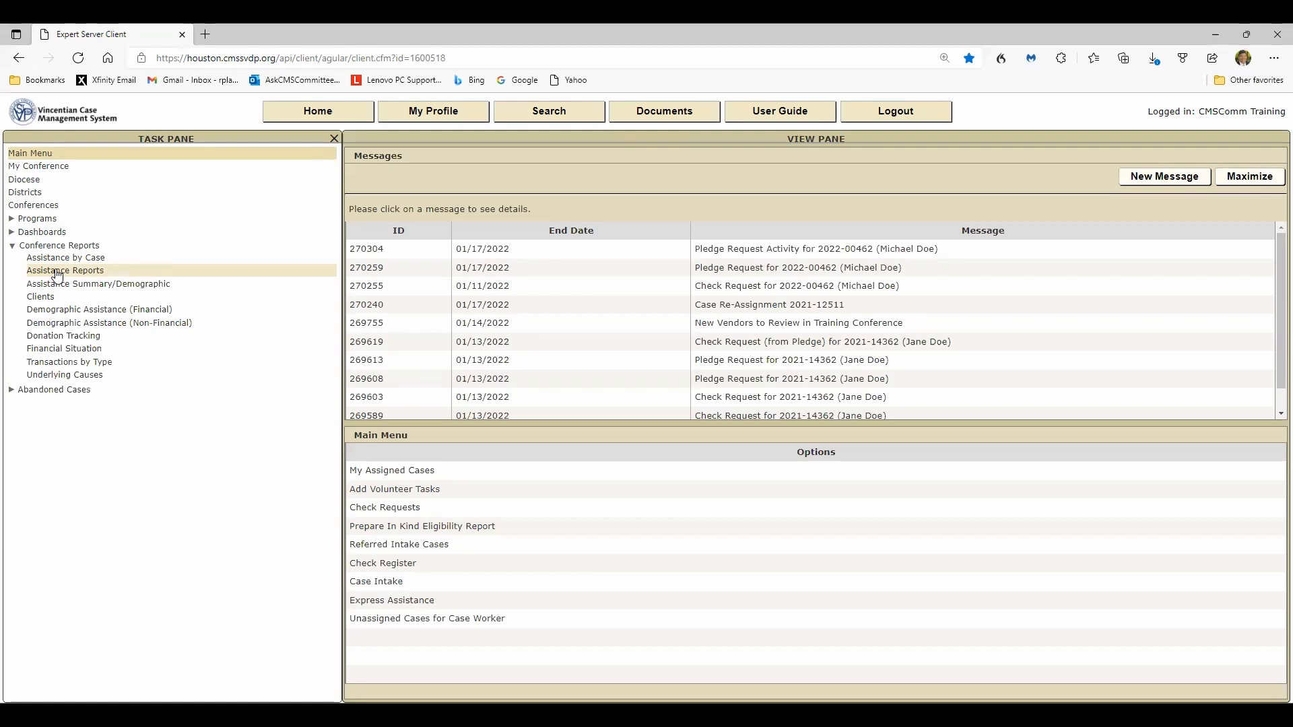
left_click(57, 271)
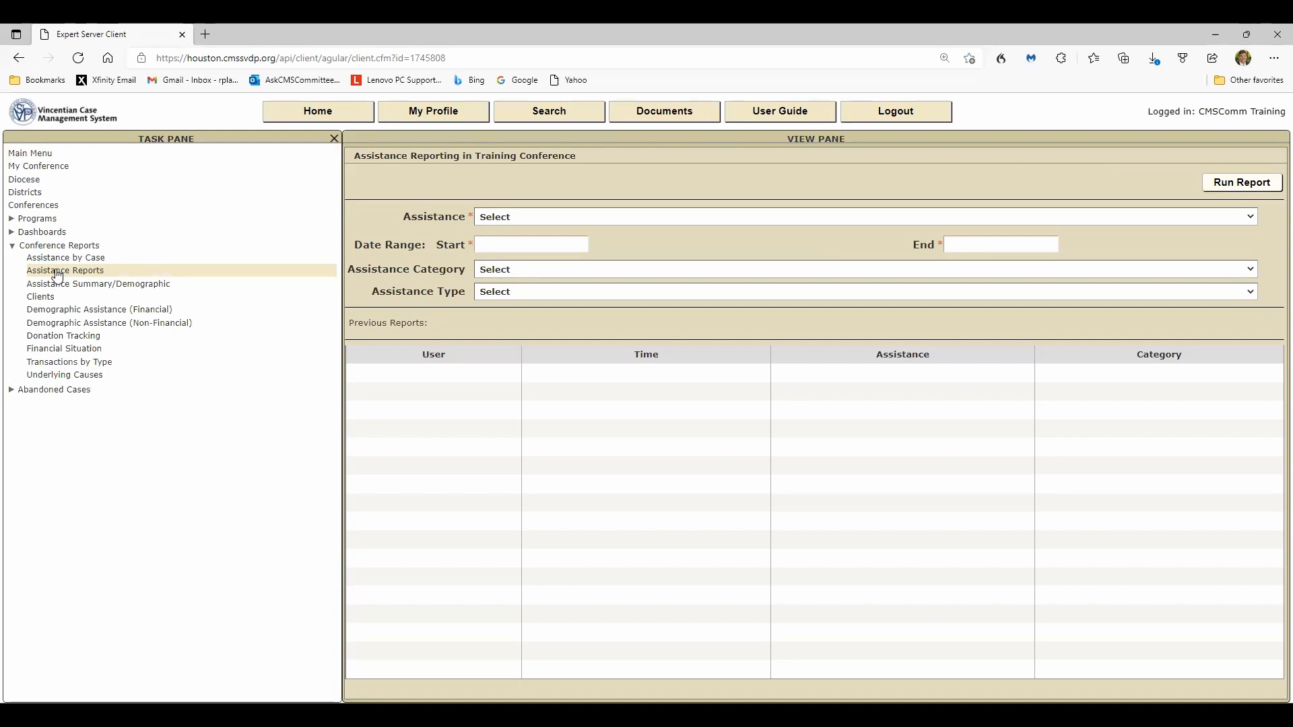
left_click(1251, 217)
left_click(605, 247)
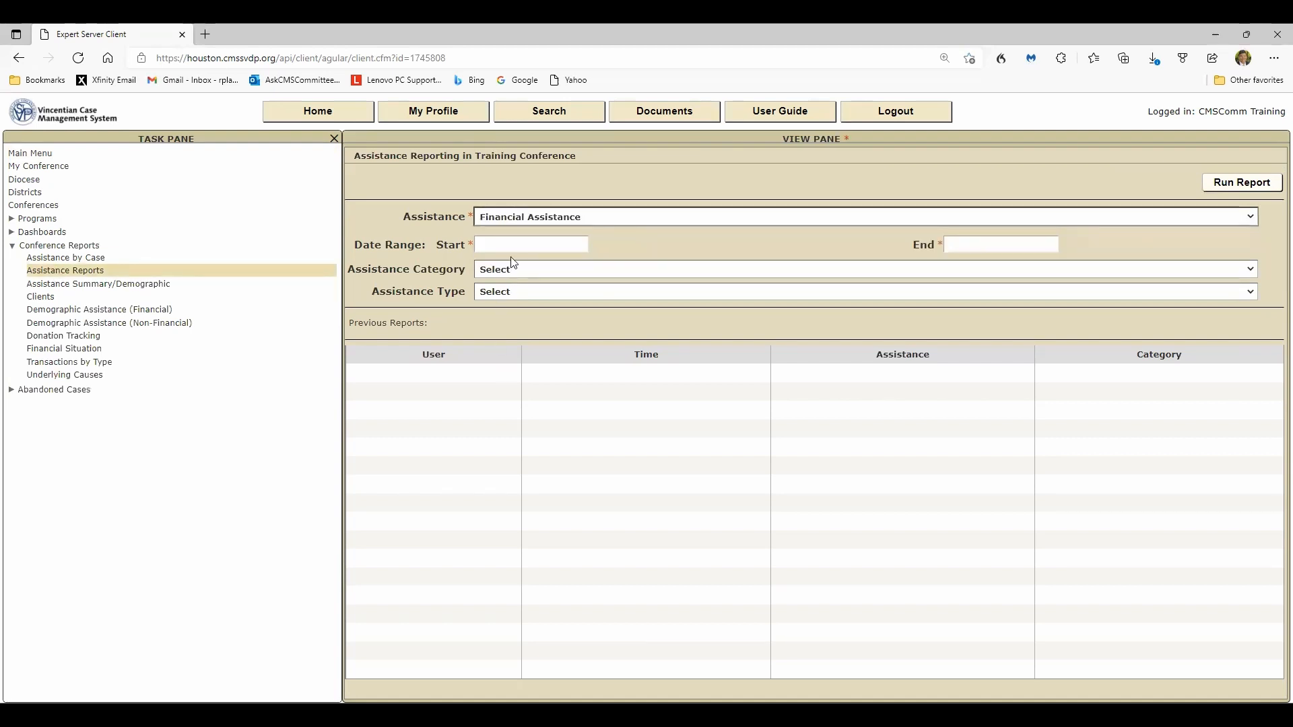
left_click(502, 245)
left_click(489, 269)
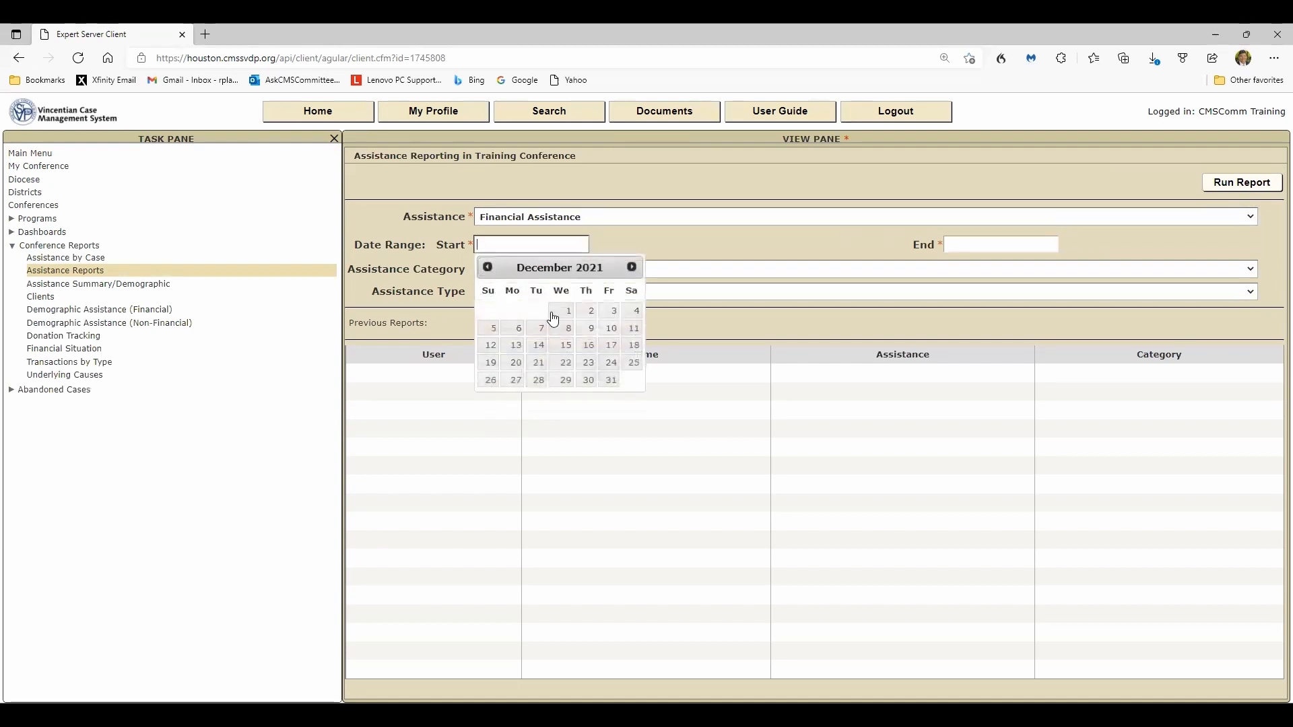
left_click(562, 312)
left_click(959, 244)
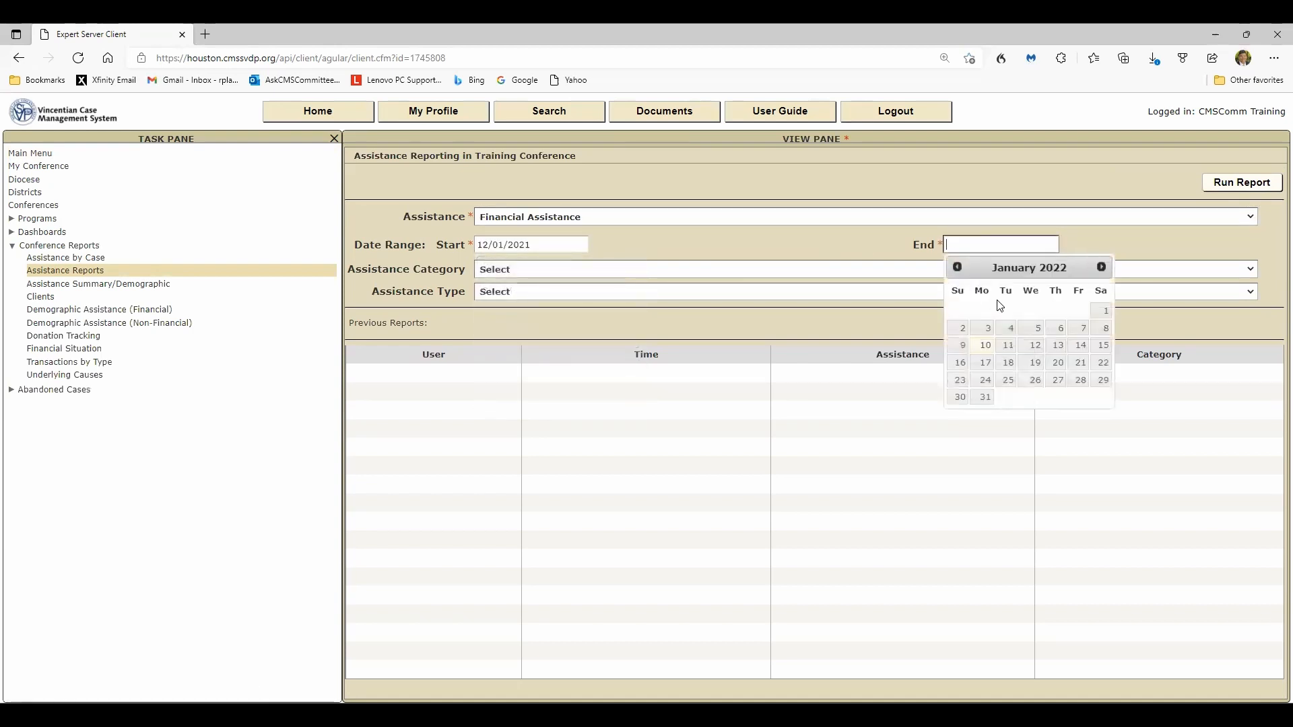
left_click(957, 267)
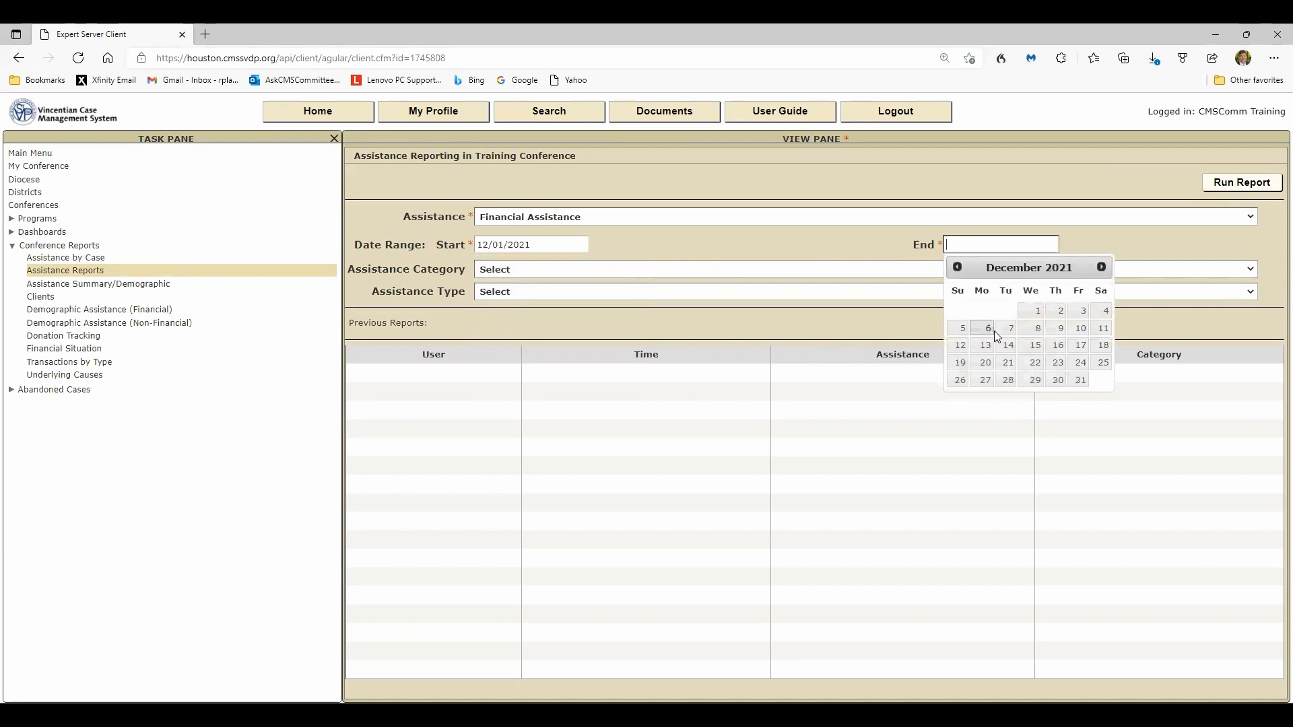
left_click(1081, 380)
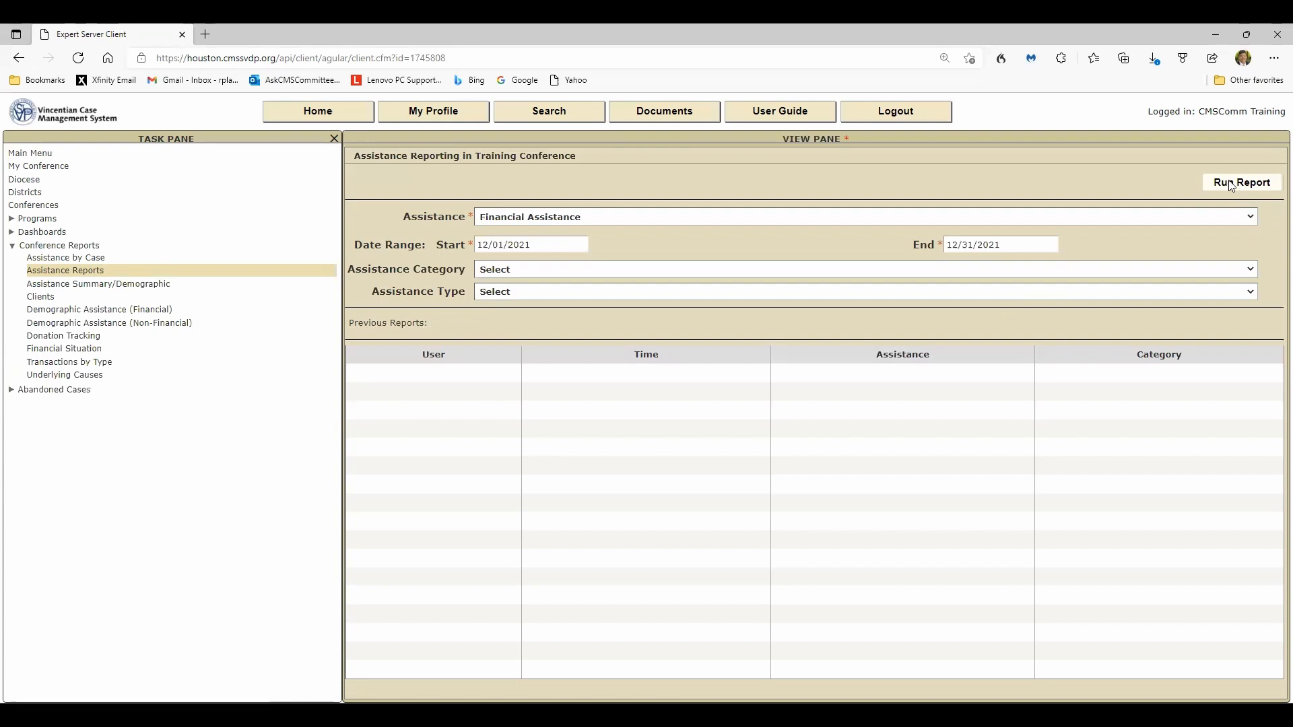
- Open the User Guide, discarding unsaved changes, and view the Treasury Instruction guide
left_click(766, 118)
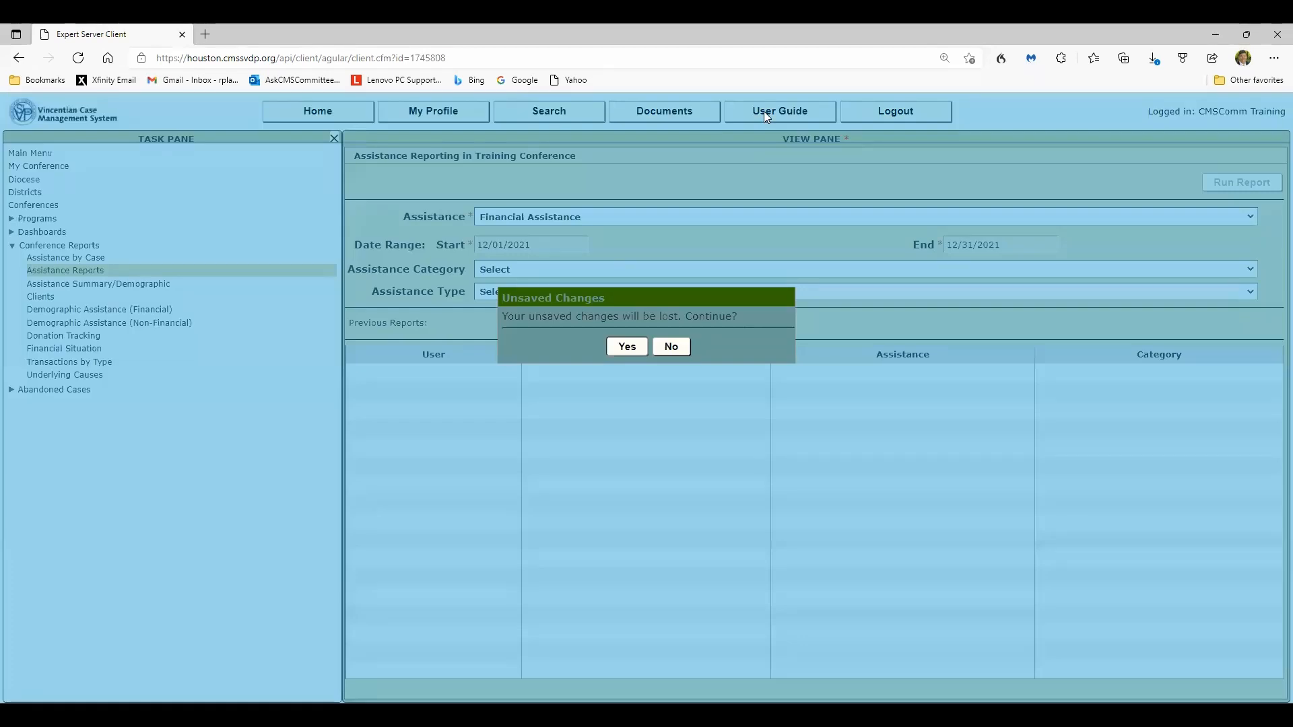
left_click(631, 348)
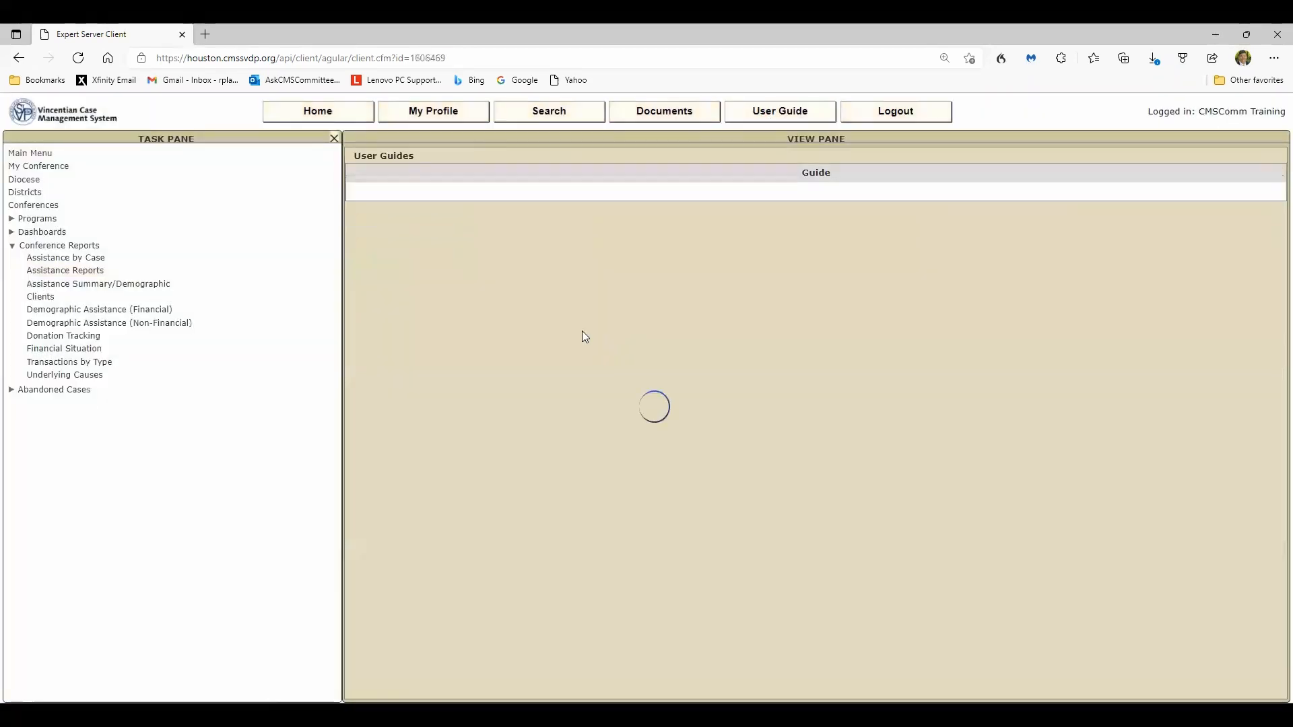
left_click(381, 248)
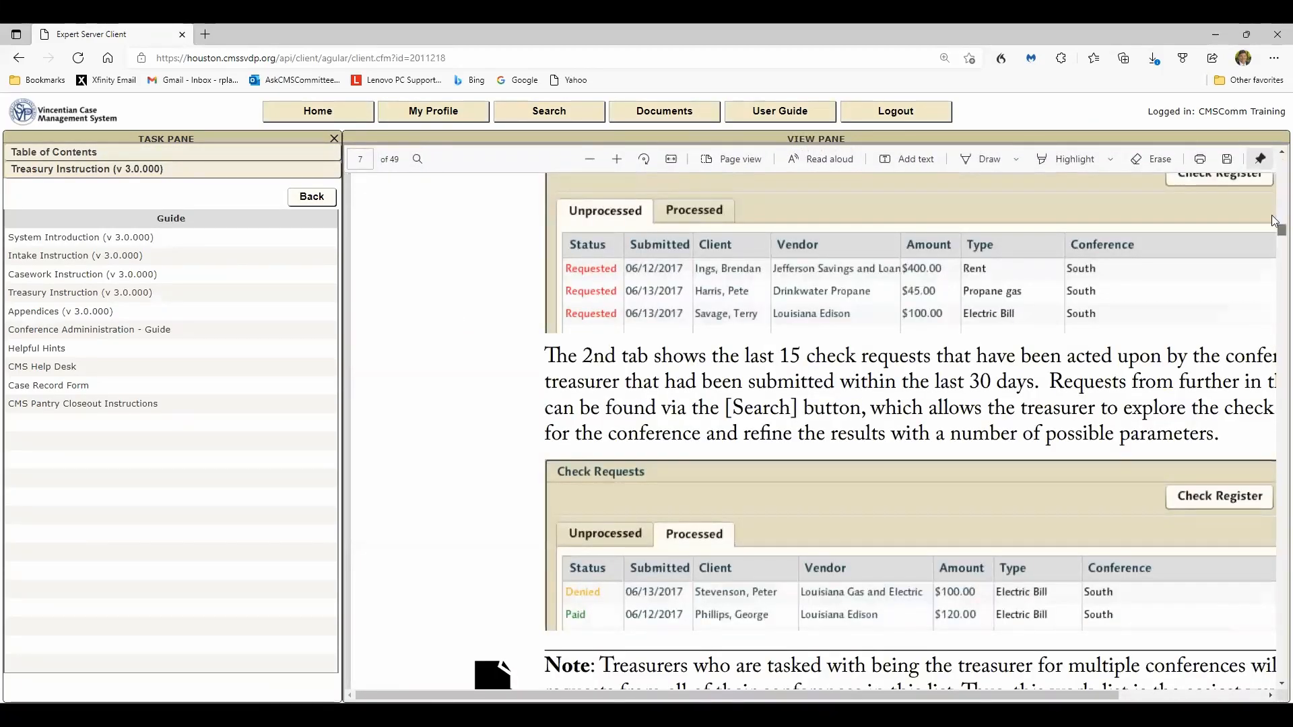
left_click_drag(1276, 231, 1275, 156)
scroll(837, 467, "down", 10)
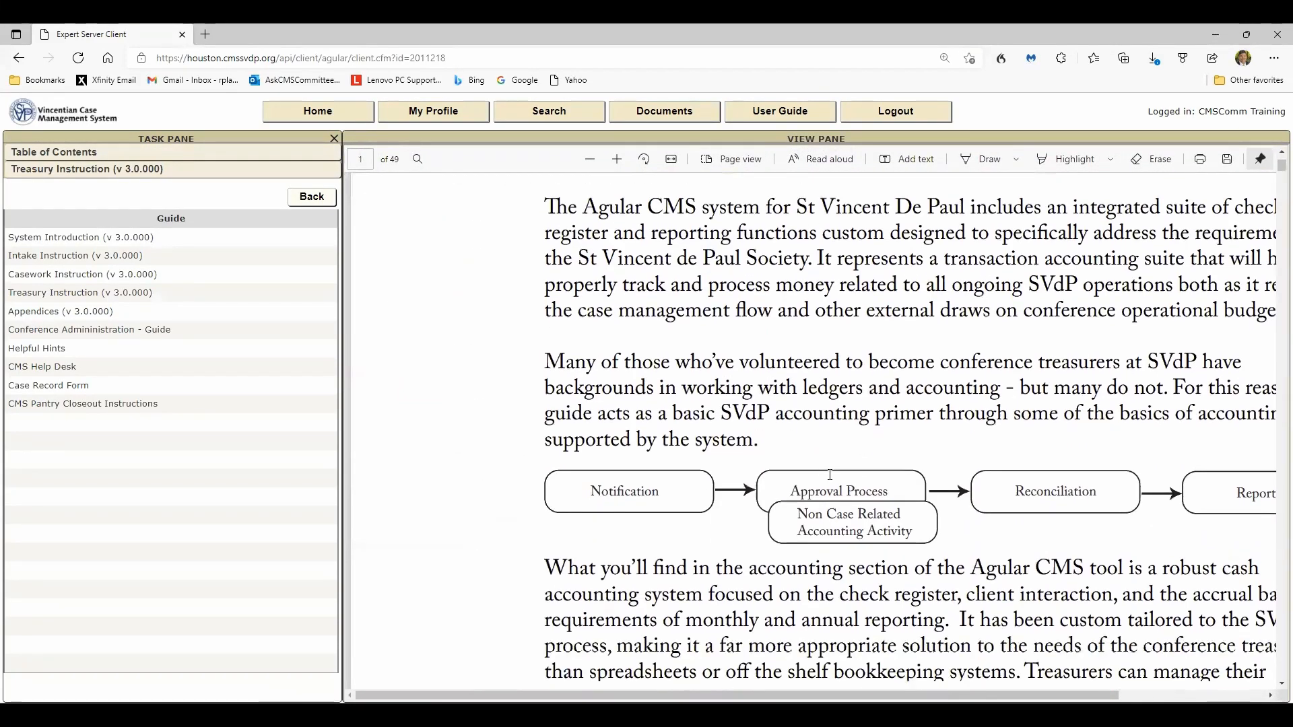
- Zoom out the Treasury Instruction guide and read through its Treasury Section pages
scroll(830, 477, "down", 10)
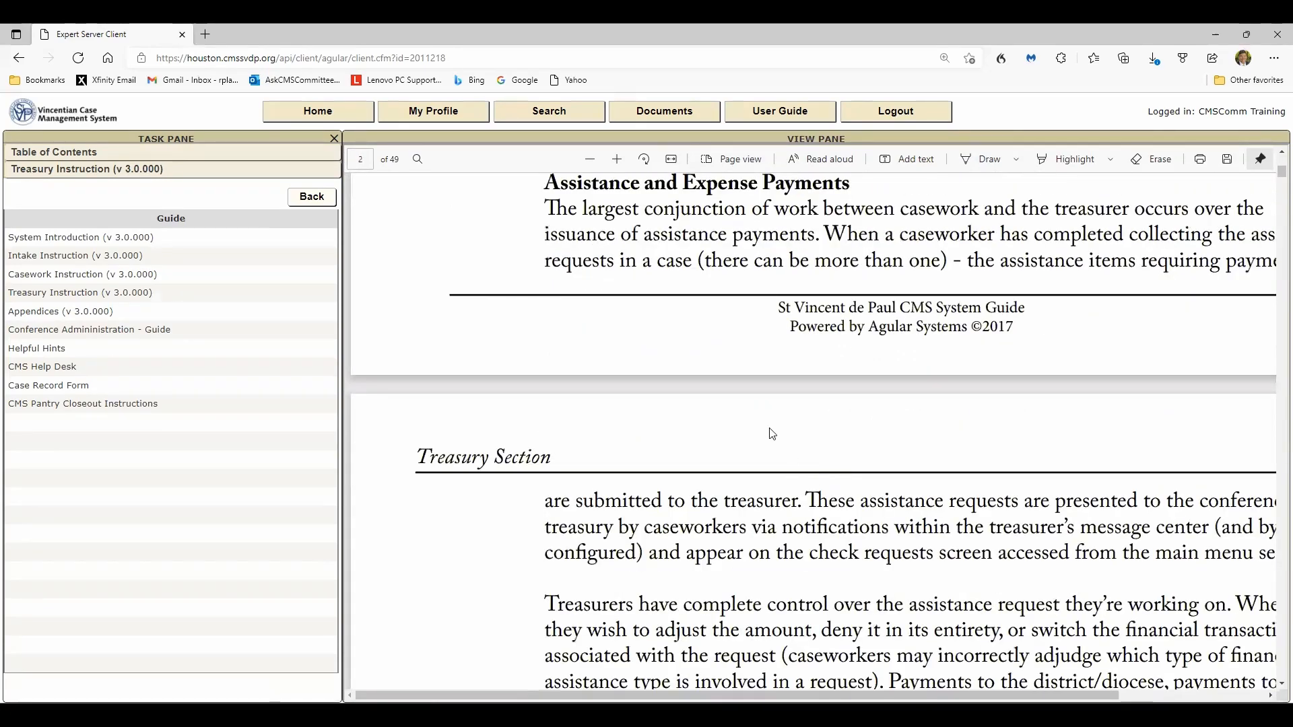
left_click(592, 161)
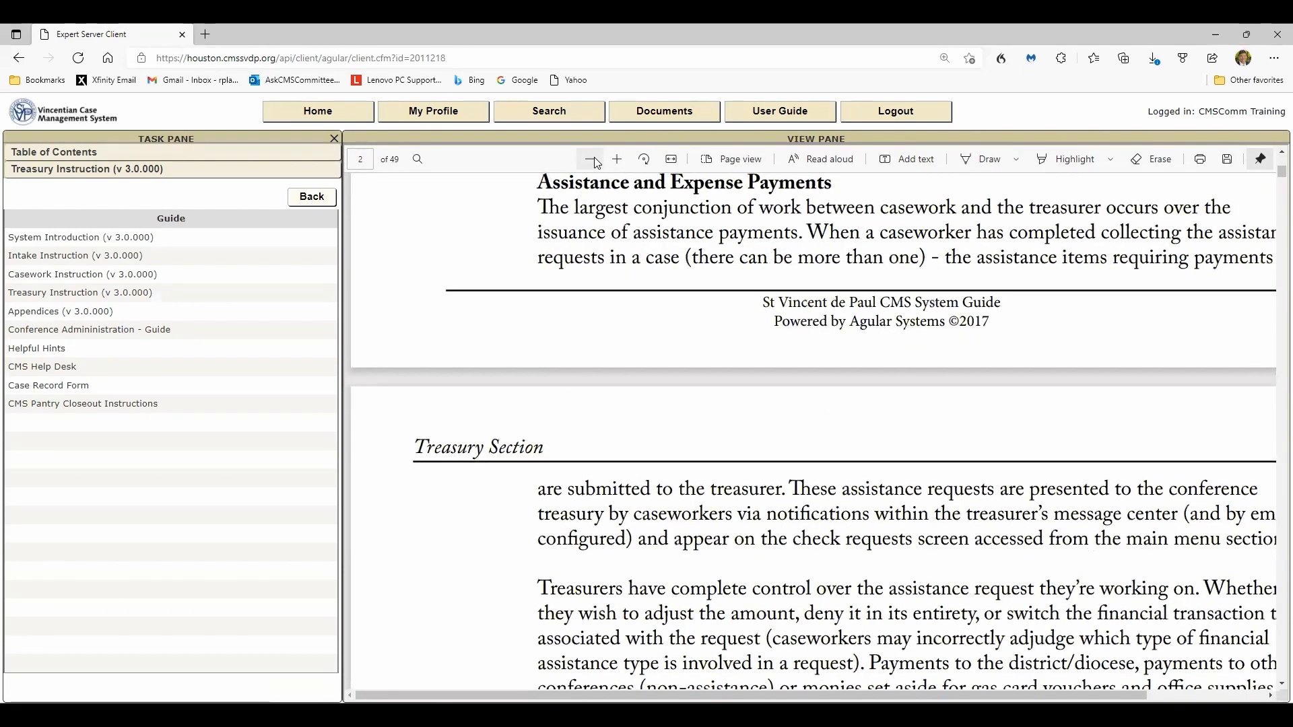
left_click(591, 160)
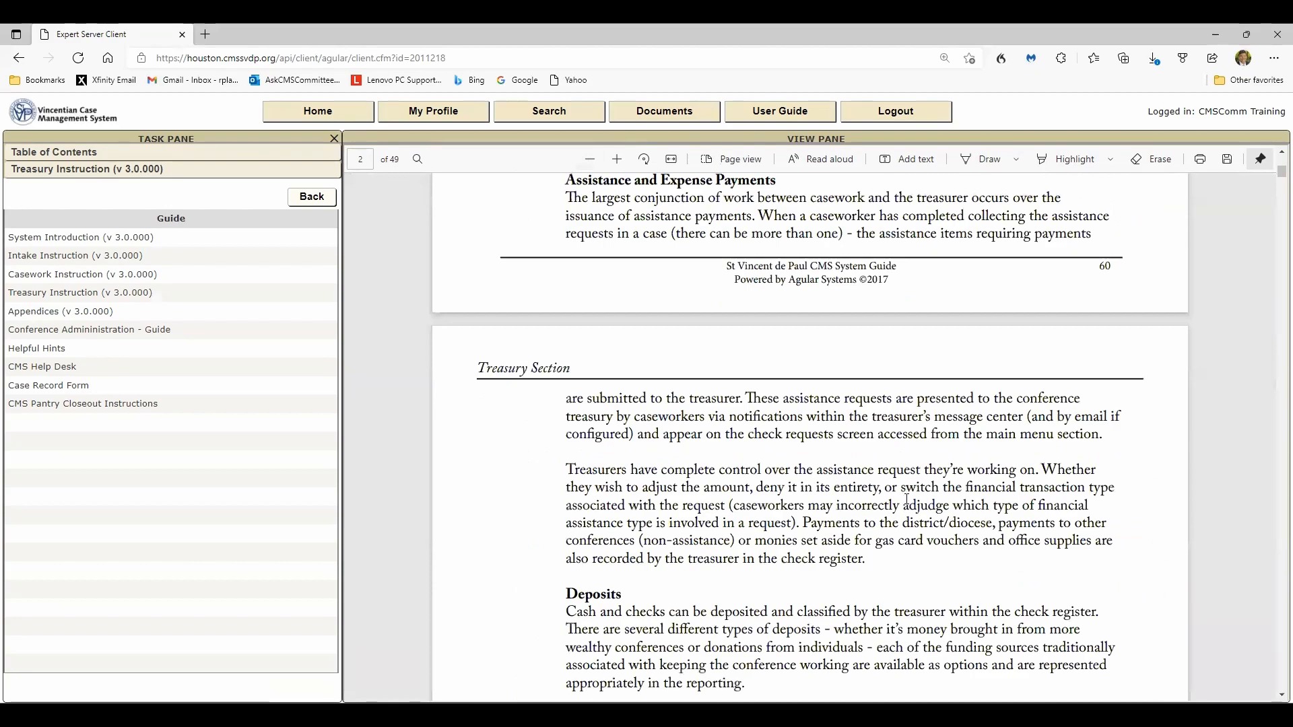
scroll(910, 500, "down", 4)
scroll(910, 501, "down", 3)
scroll(910, 500, "down", 20)
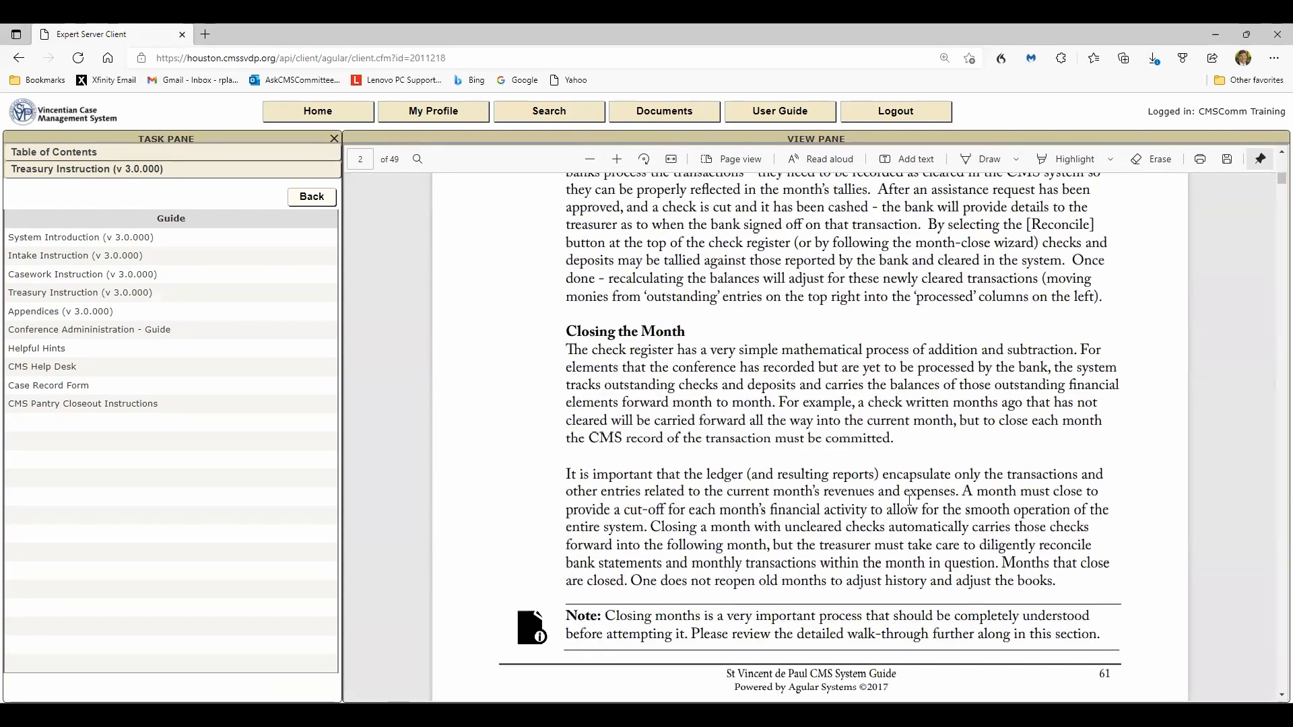
scroll(911, 502, "down", 15)
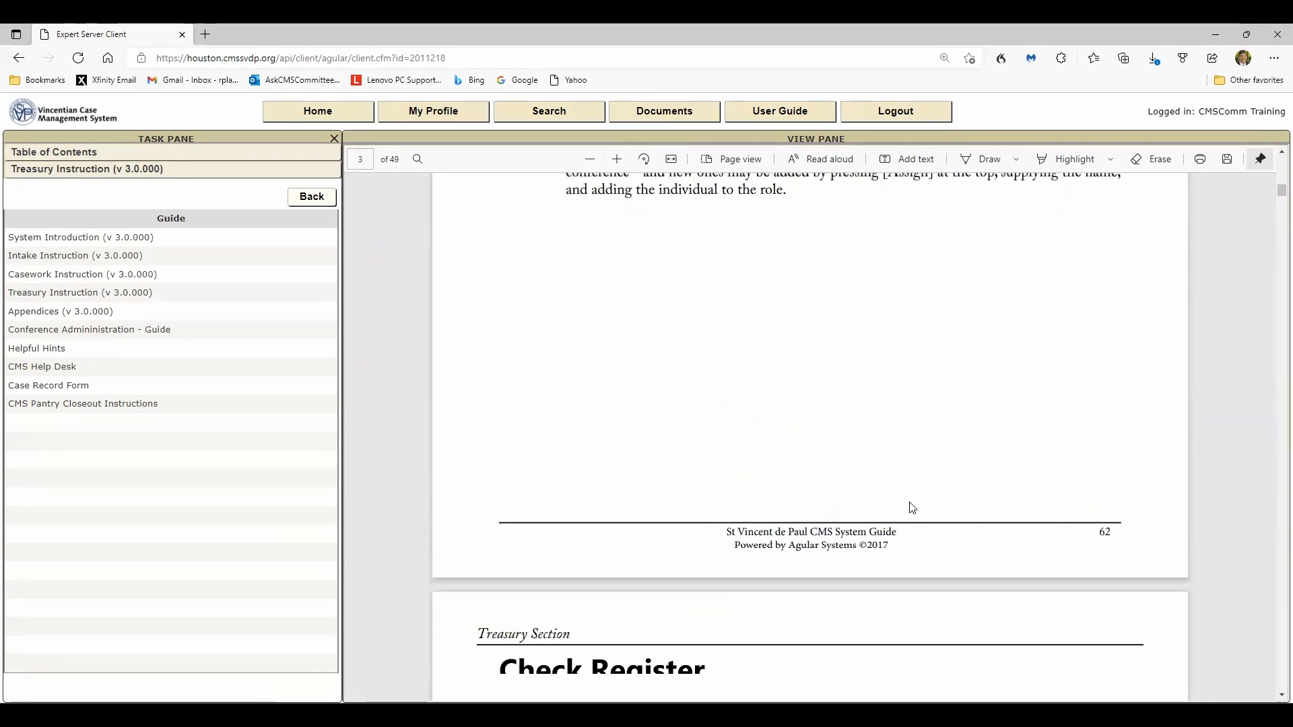
scroll(910, 503, "down", 7)
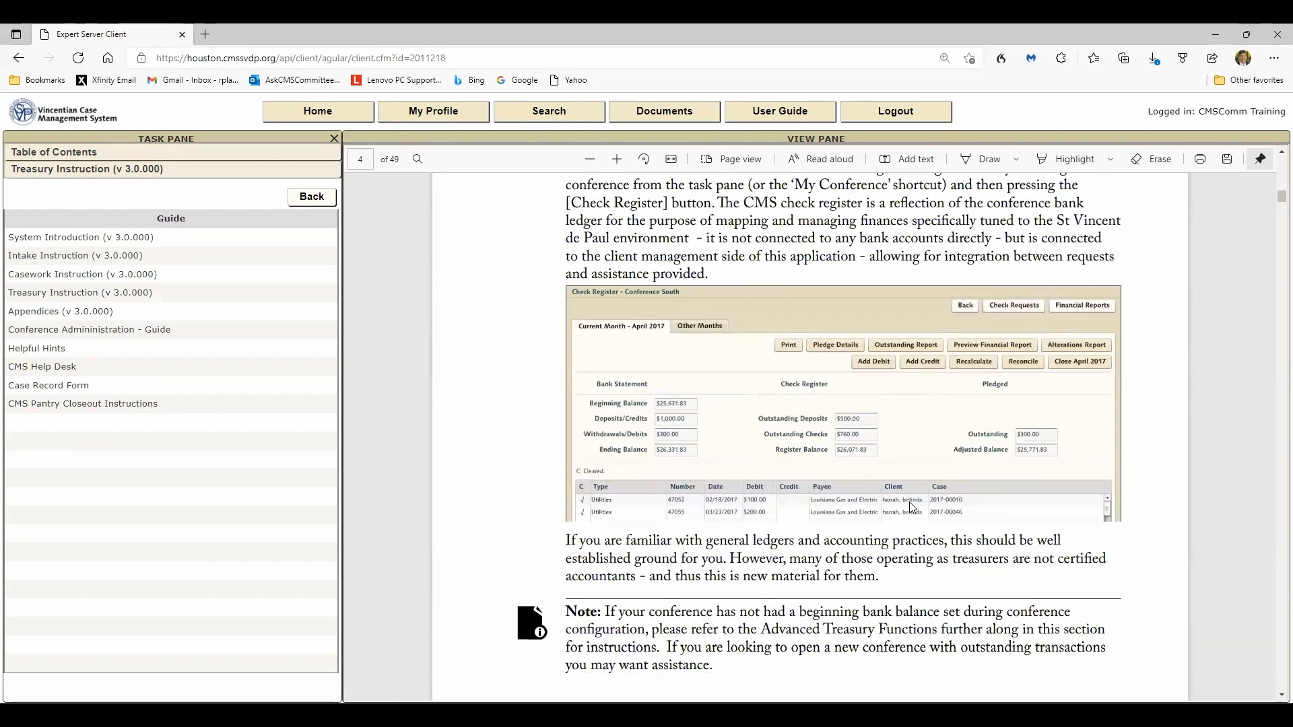